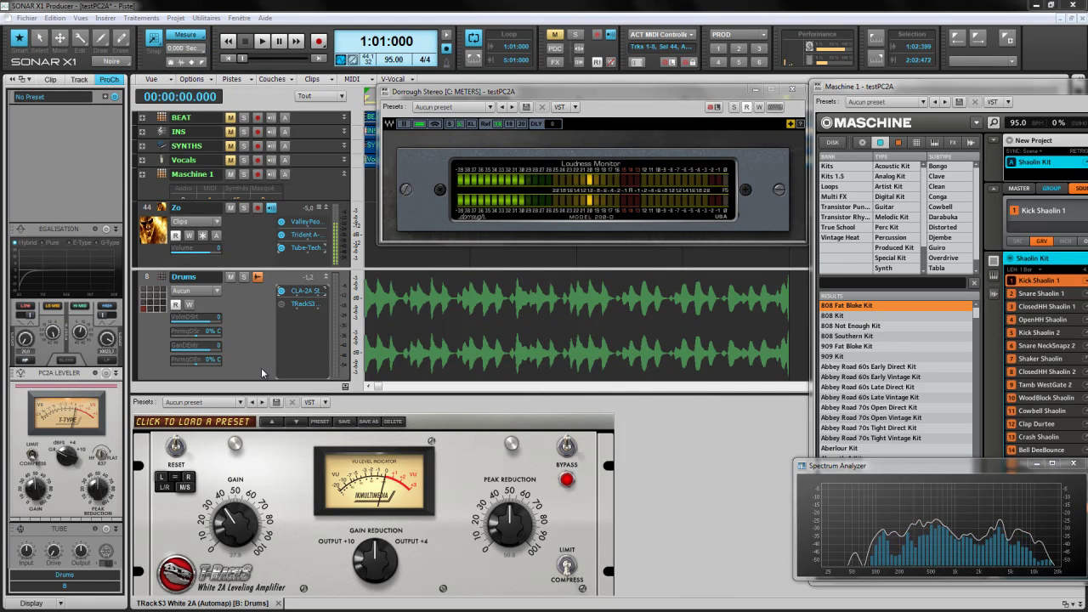
Open the CLA-2A Stereo plugin window from the Drums track's FX bin.
double_click(304, 290)
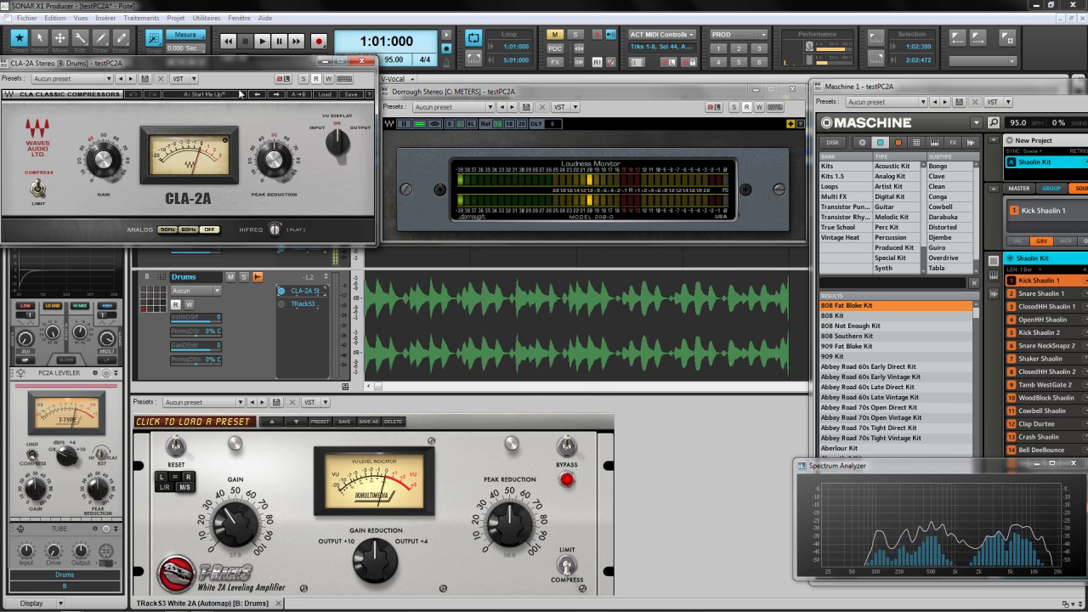
mouse_move(232, 73)
mouse_down()
mouse_move(190, 198)
mouse_move(165, 191)
mouse_move(221, 57)
mouse_move(219, 75)
mouse_up()
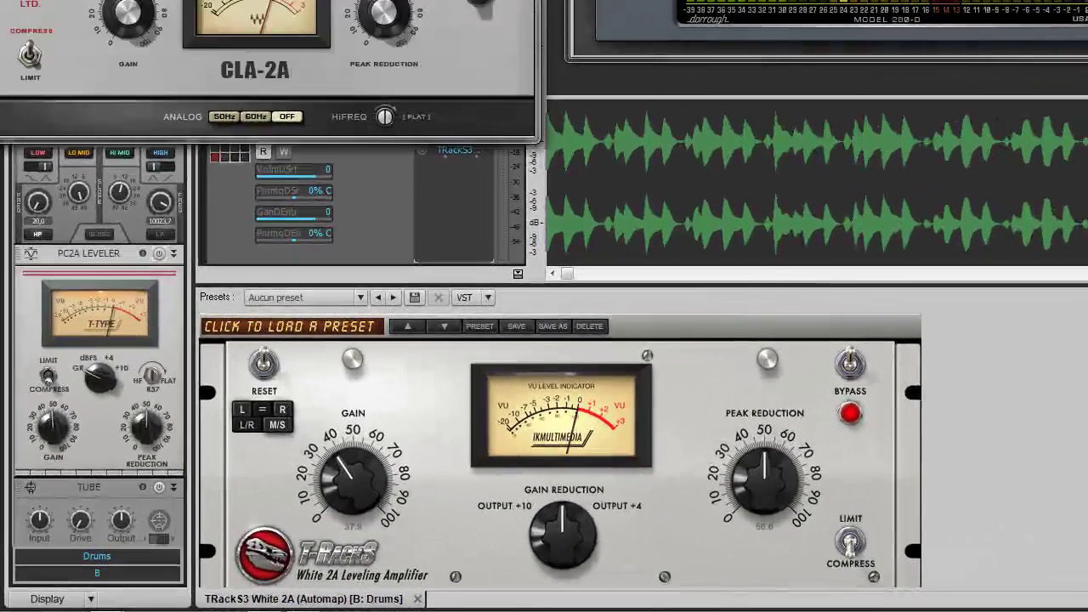
drag(132, 72, 127, 321)
drag(190, 174, 188, 210)
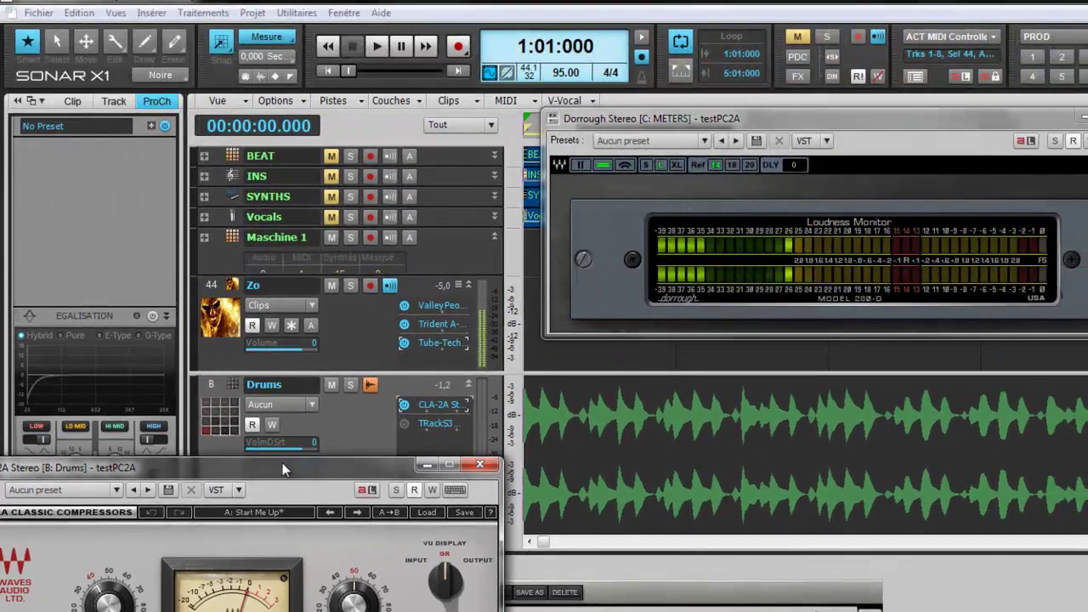
drag(281, 462, 315, 79)
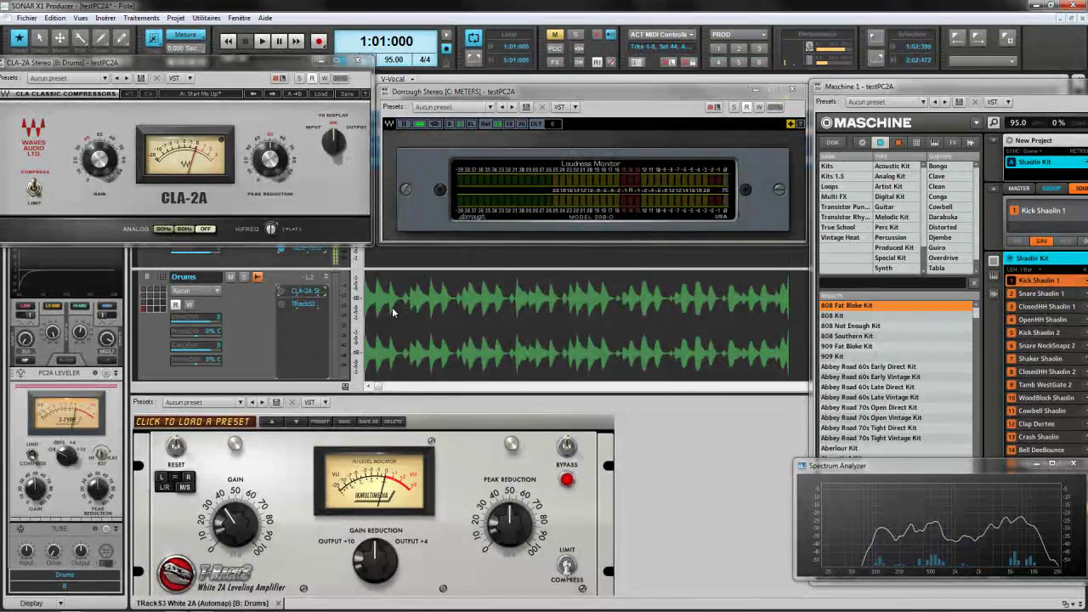
Start drum playback and watch the Dorrough meter and Spectrum Analyzer respond.
key(space)
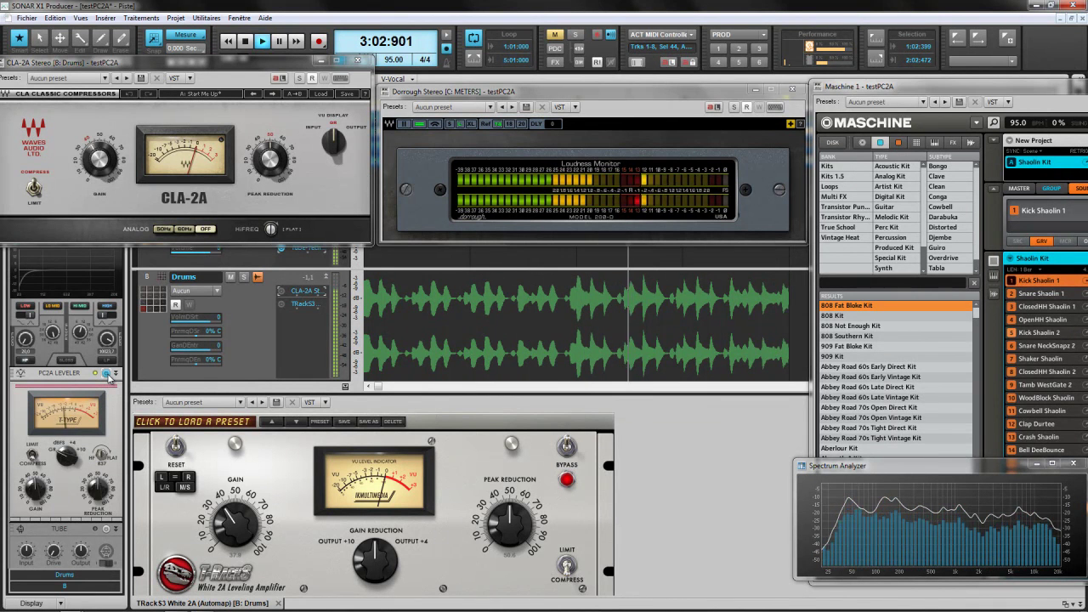
Toggle the PC2A Leveler, lower its Gain to 48%, and stop playback.
click(106, 374)
mouse_move(36, 488)
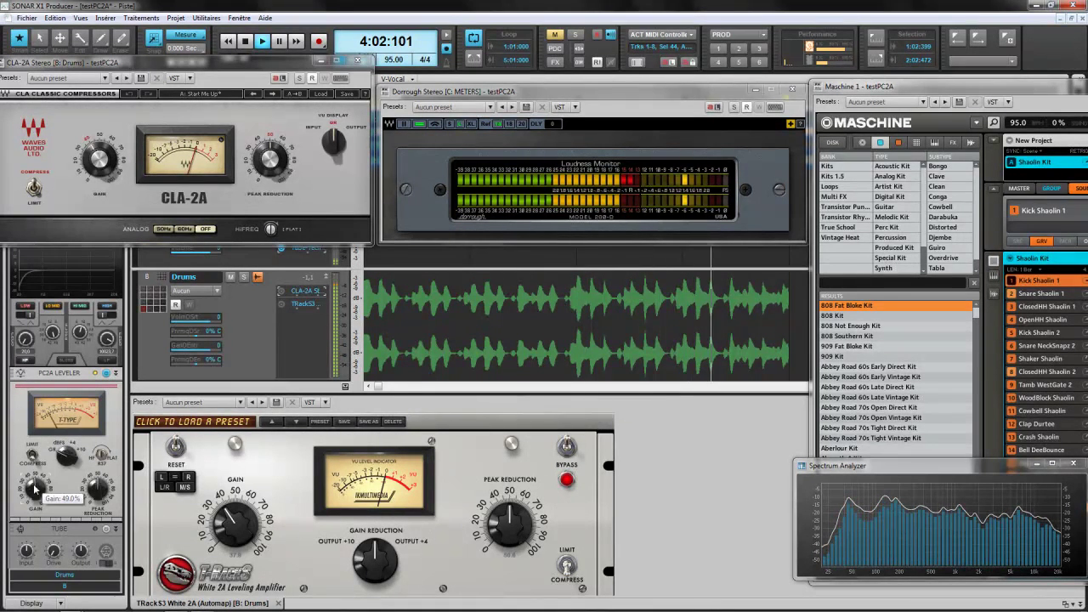
scroll(35, 487, down, 1)
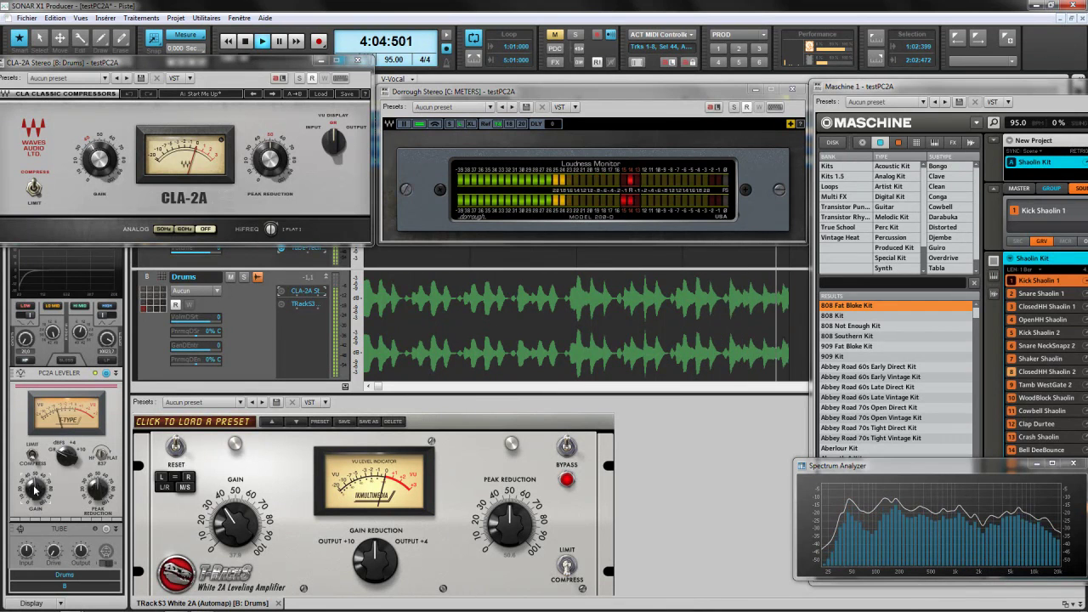
click(108, 378)
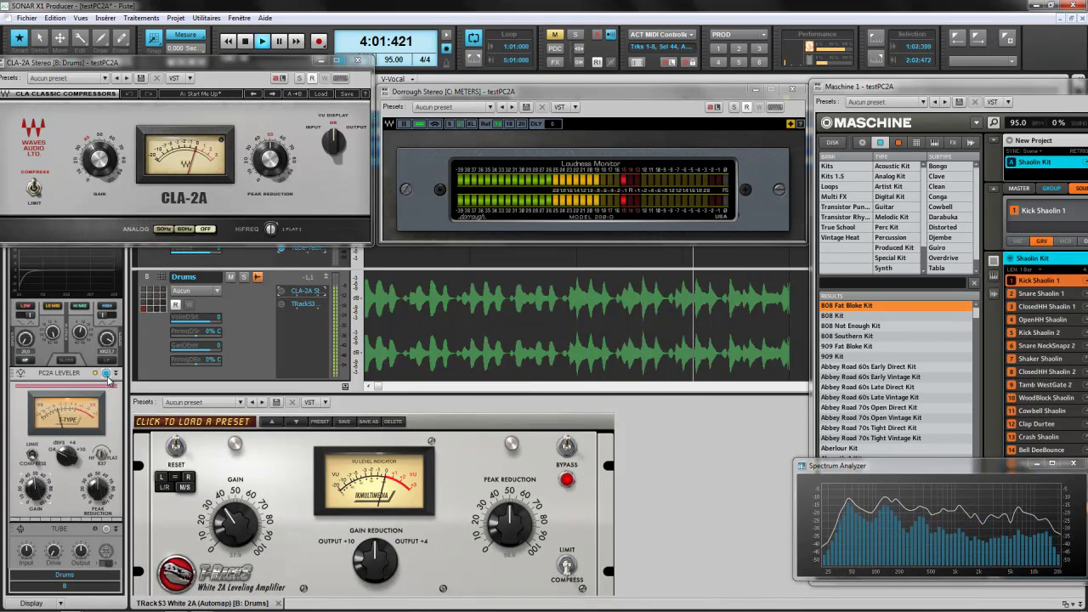
key(space)
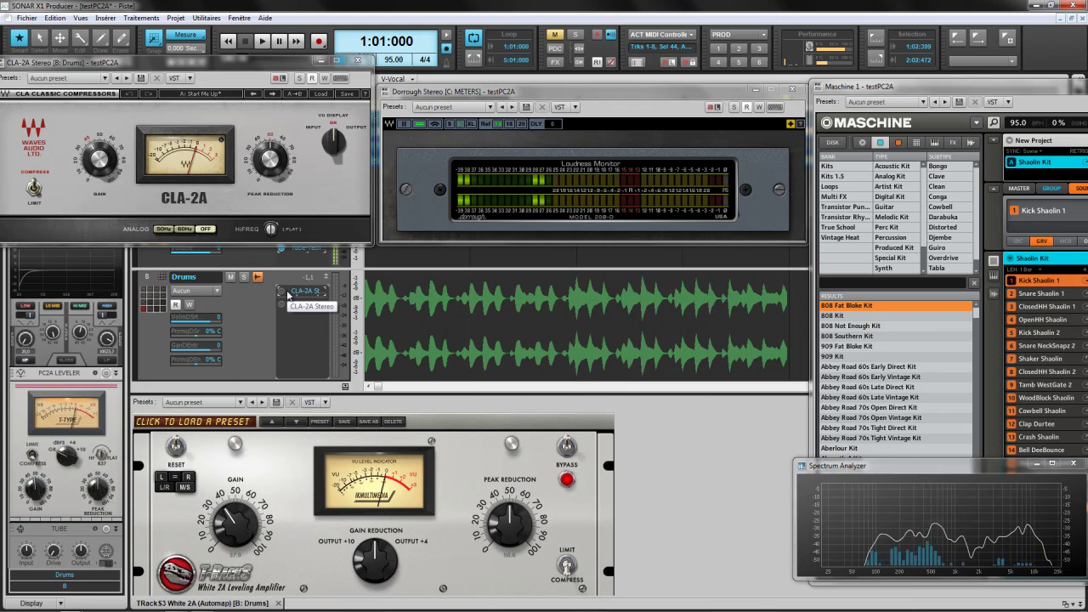
Restart drum playback from 1:01:000 to audition it on the meters.
key(space)
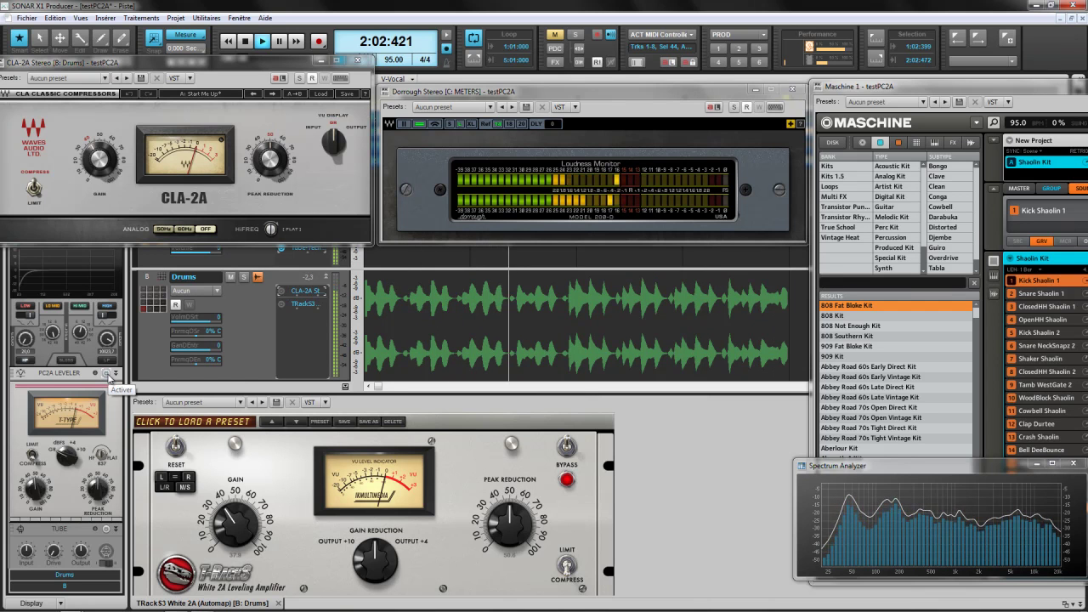
Switch the PC2A Leveler on during playback, then stop and return to the start.
click(106, 374)
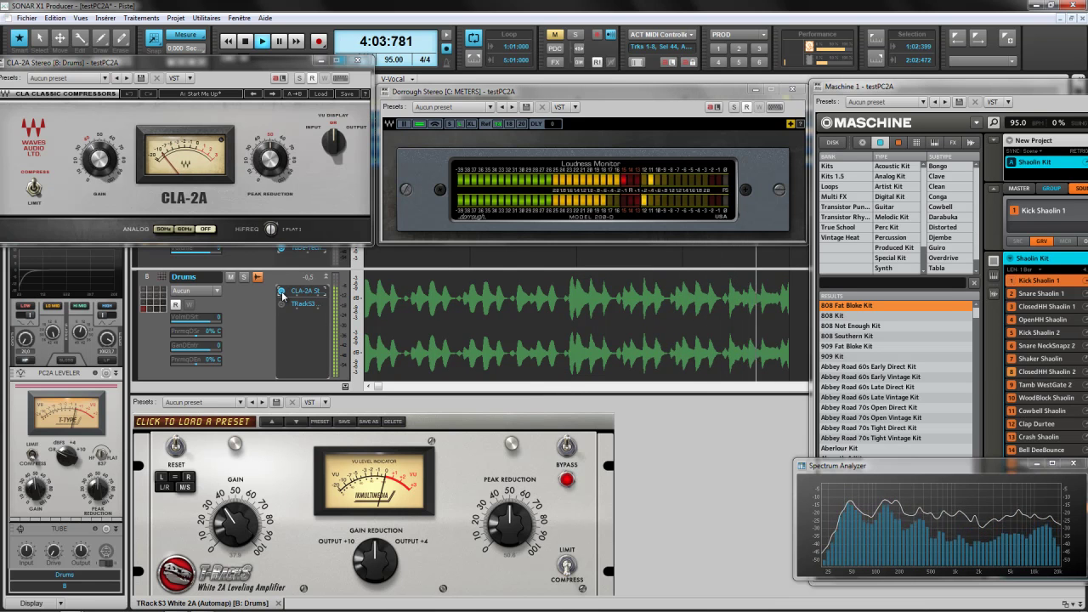
key(space)
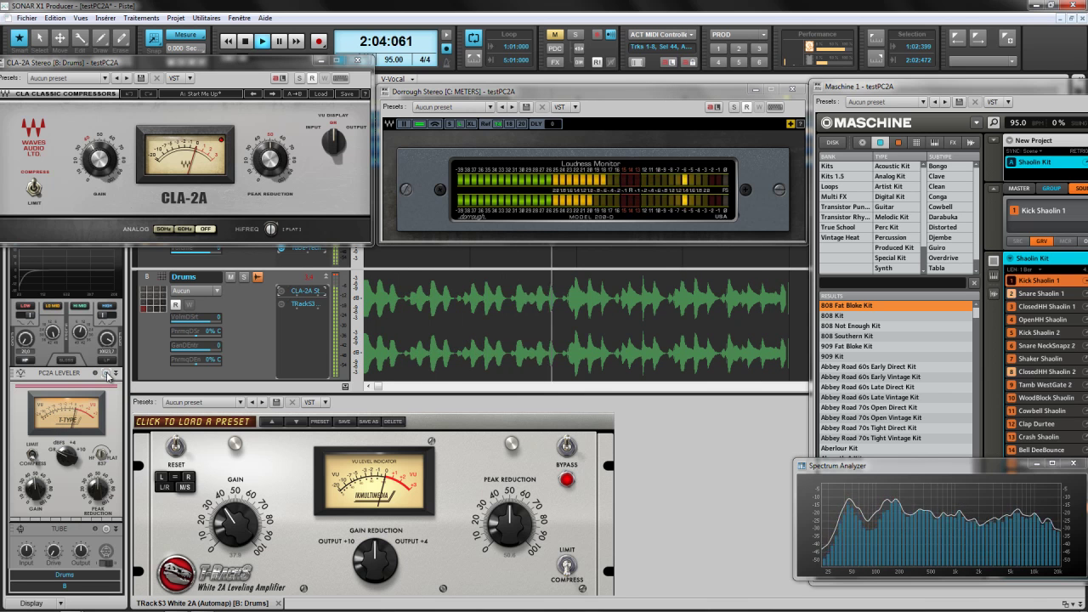
Enable the PC2A Leveler, audition the drums from the top, then stop playback.
click(106, 374)
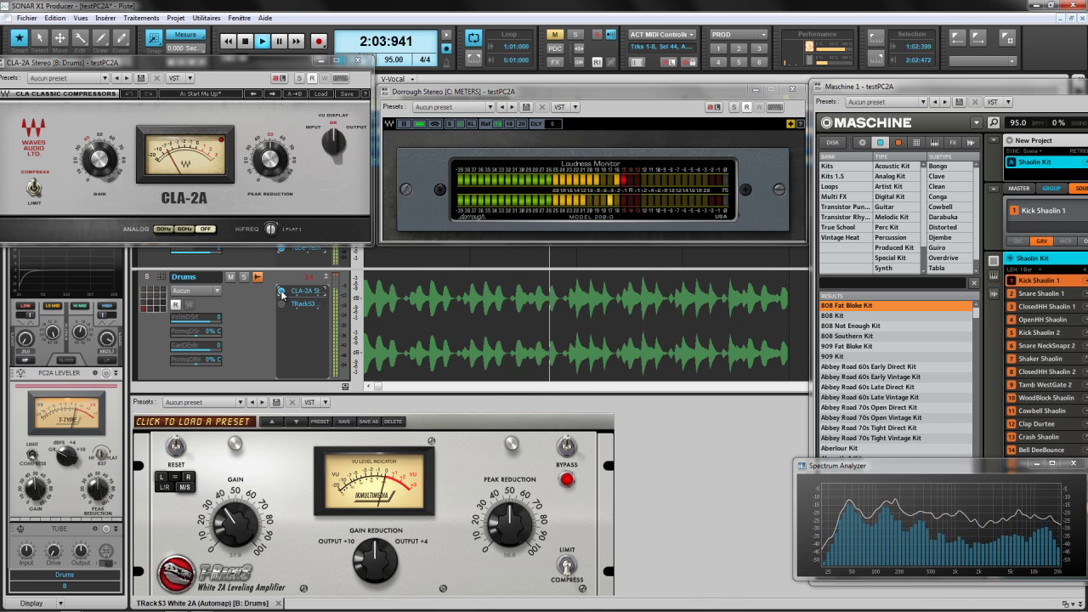
key(space)
key(space)
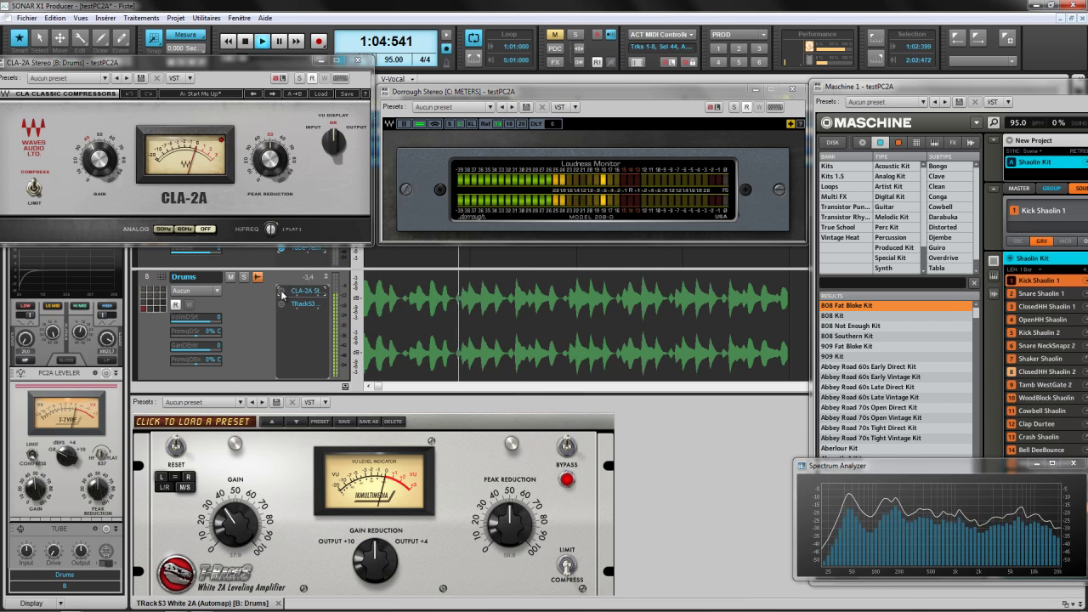
key(space)
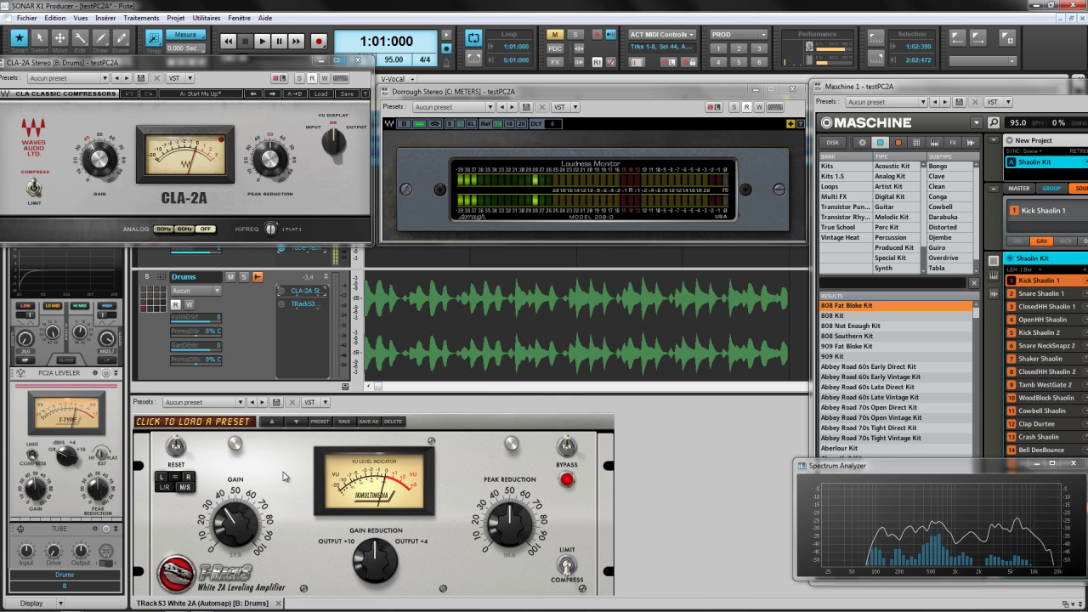
Play the drum loop, switch the PC2A Leveler on mid-playback, then stop at 1:01:000.
mouse_move(102, 457)
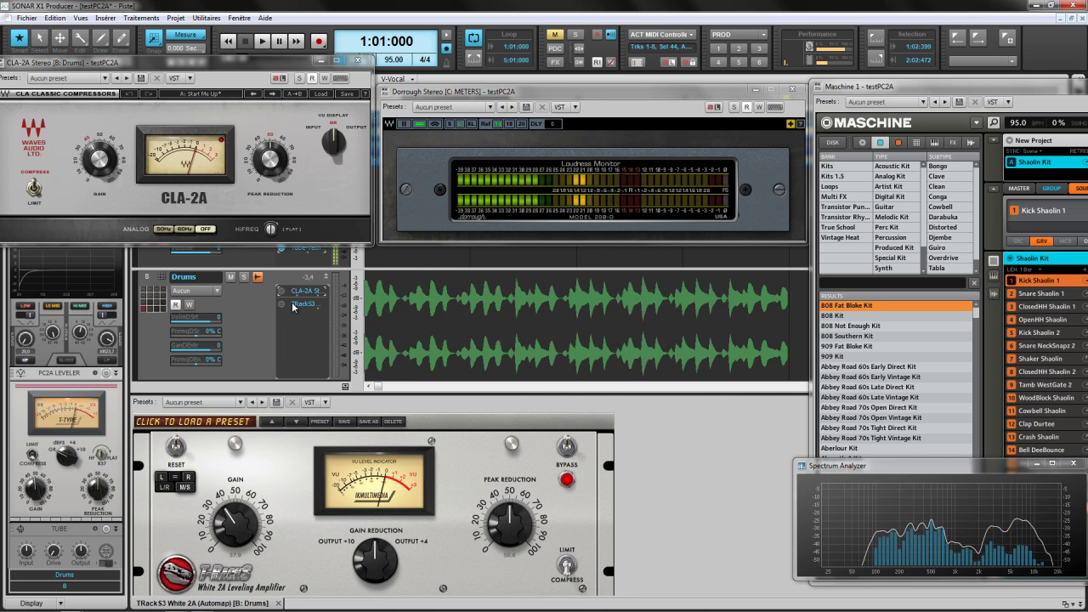
key(space)
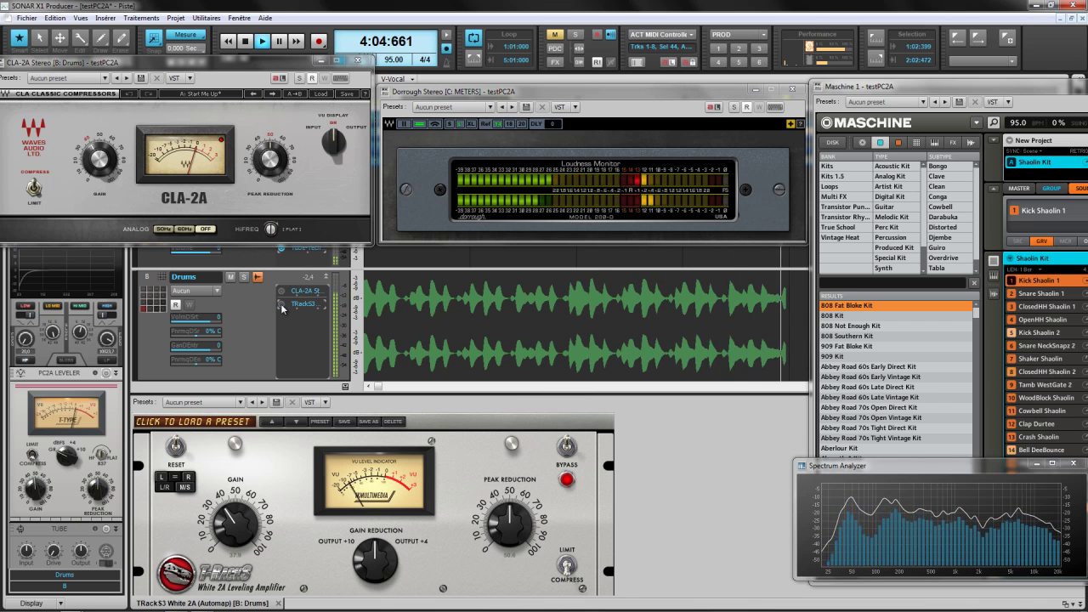
click(106, 374)
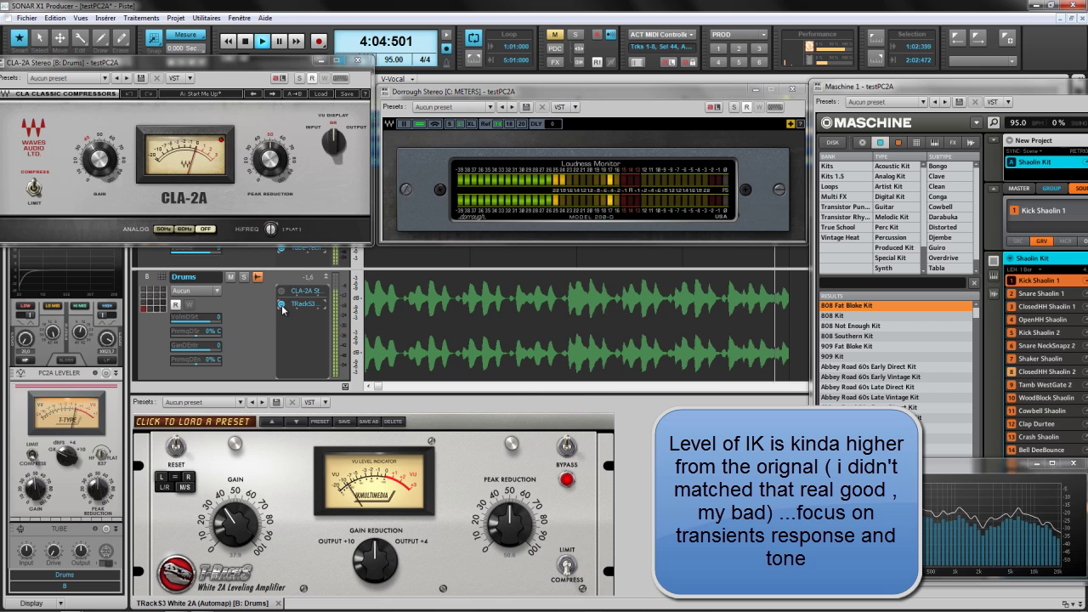
key(space)
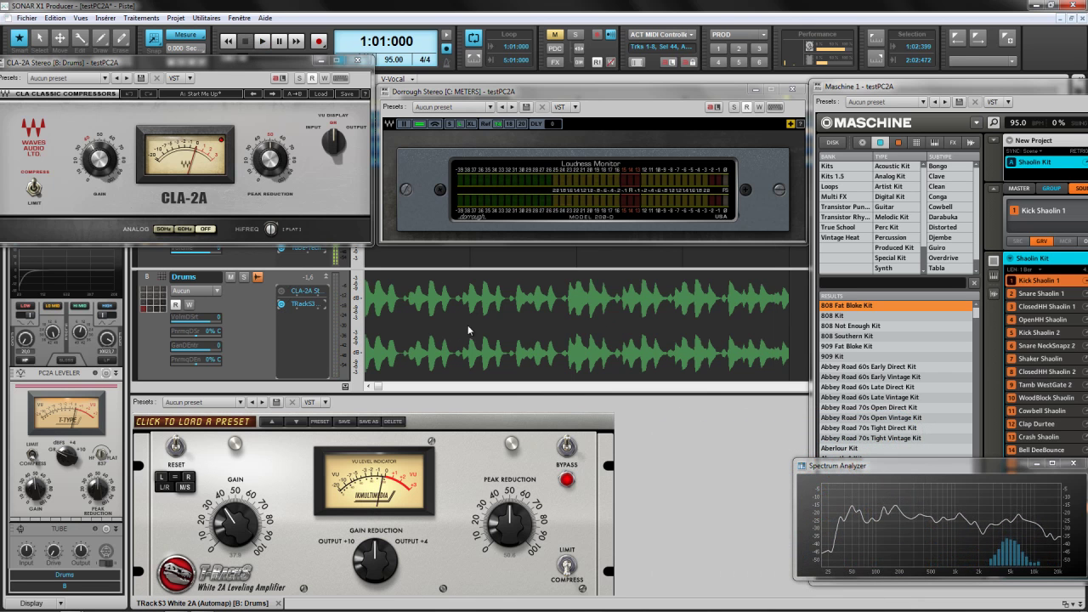
Bypass the T-RackS White 2A plugin in the Drums track's FX bin.
click(281, 304)
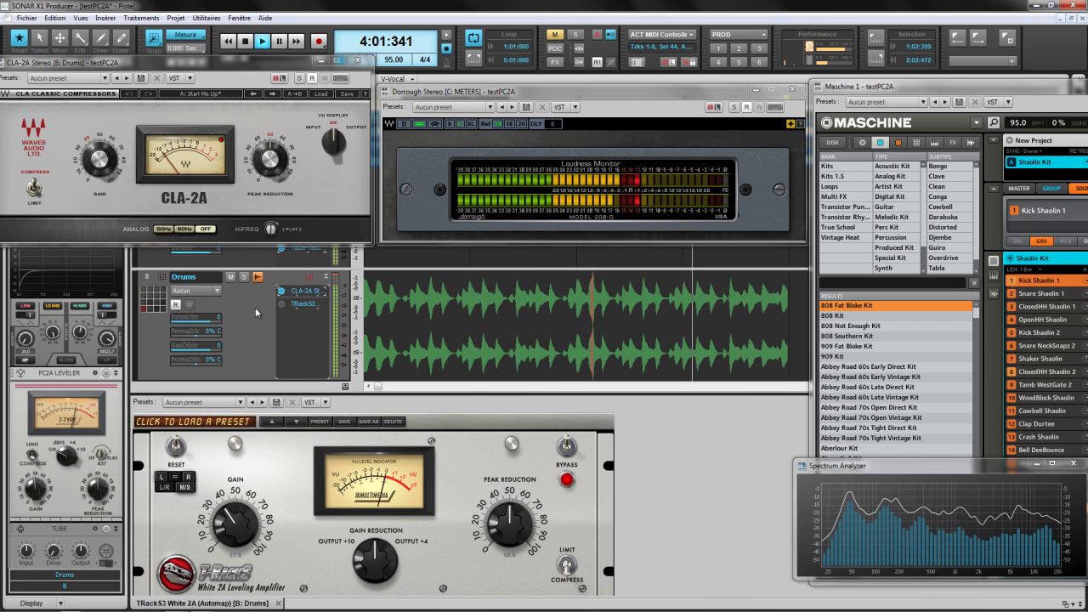
Stop the drum loop so the transport rewinds to 1:01:000.
key(space)
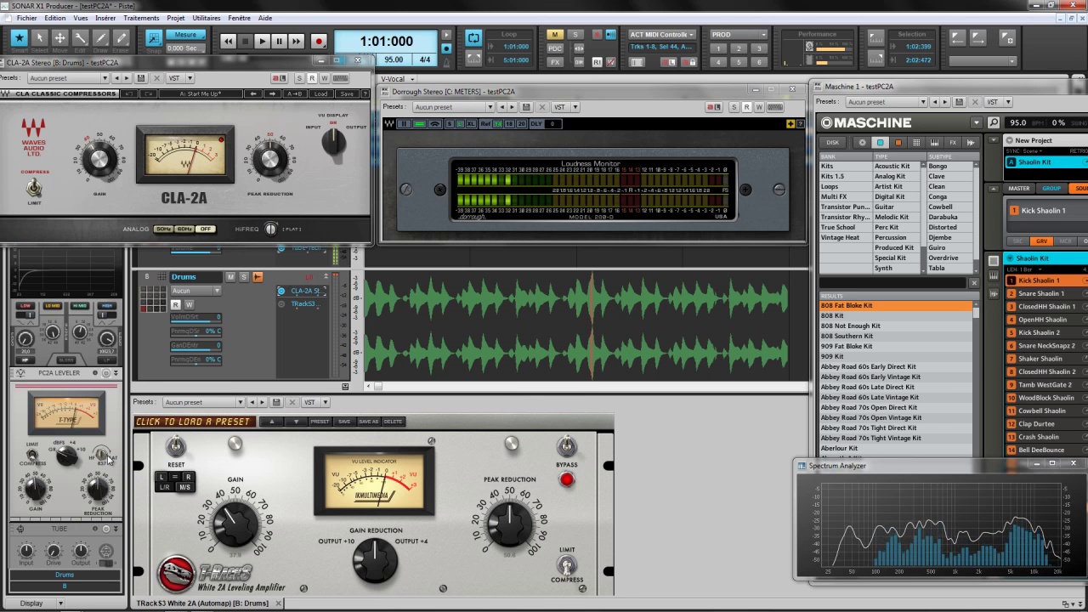
mouse_move(104, 456)
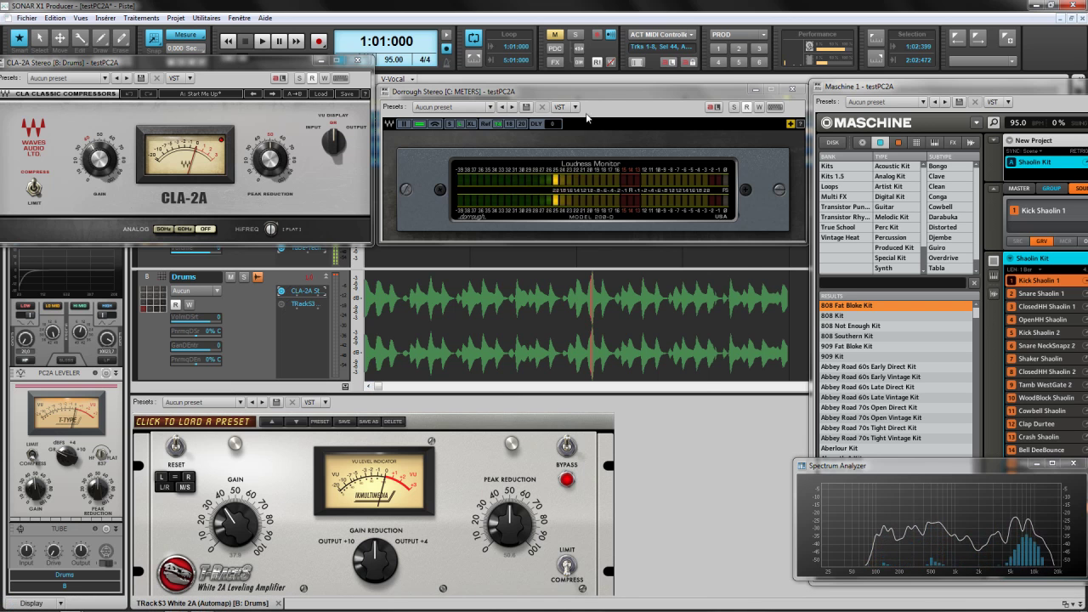
Dock the Dorrough meter in the lower pane at XL size, replay drums, and check CLA-2A HiFreq.
drag(610, 97, 417, 401)
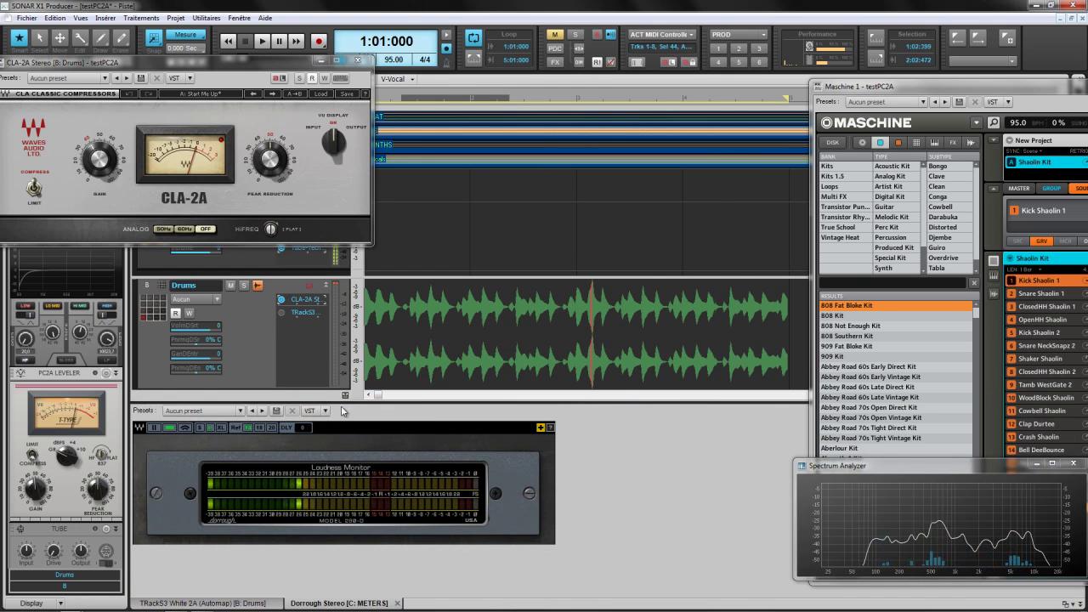
click(218, 428)
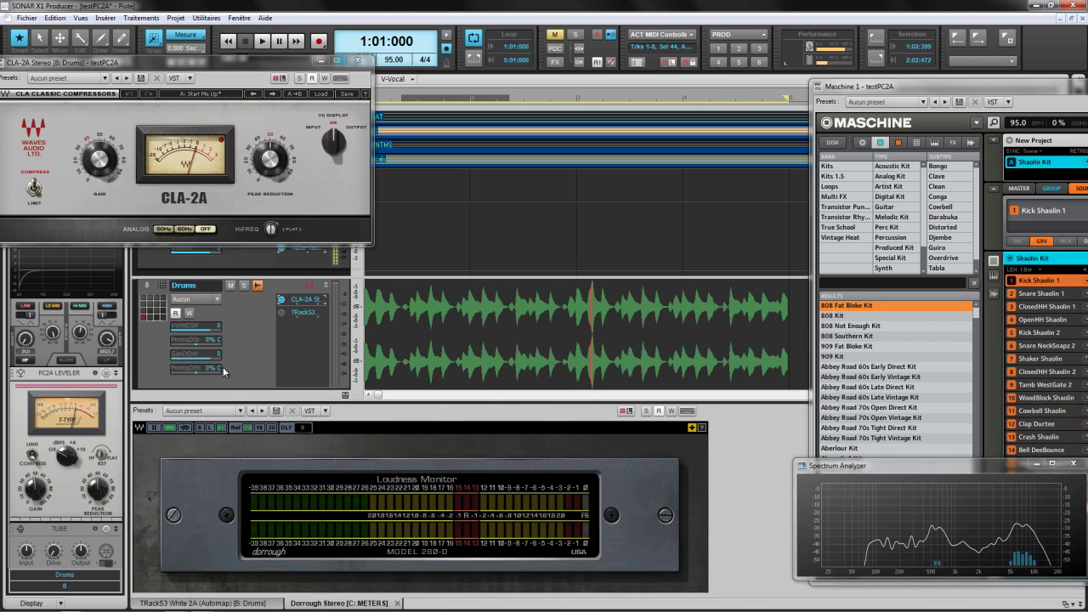
key(space)
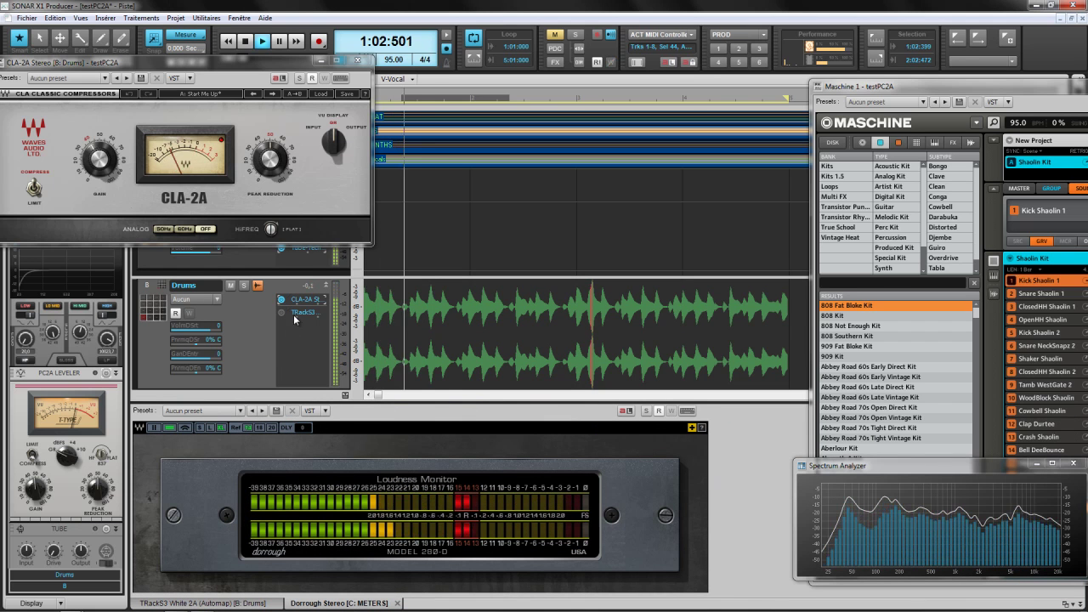
click(271, 229)
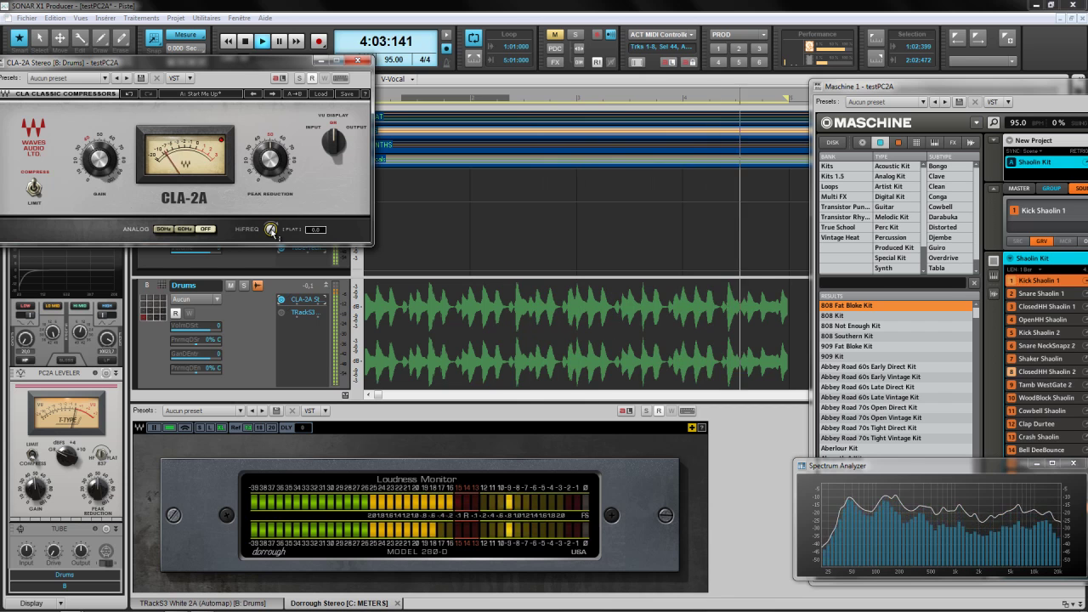
Turn the CLA-2A HiFreq knob from 0.0 up to 100.0 while the drum loop plays.
scroll(274, 231, up, 5)
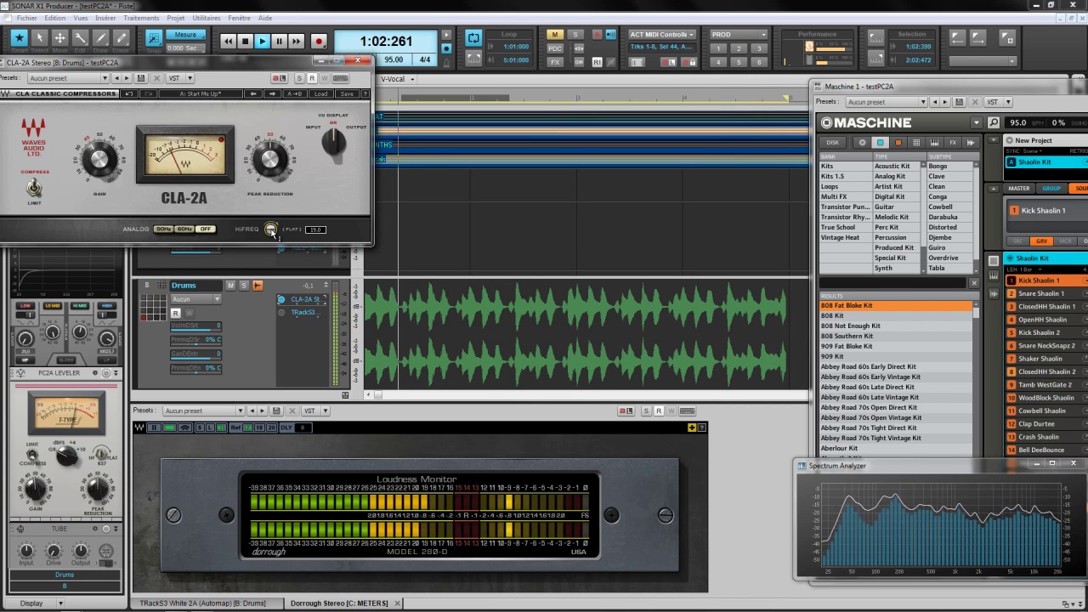
scroll(274, 232, up, 5)
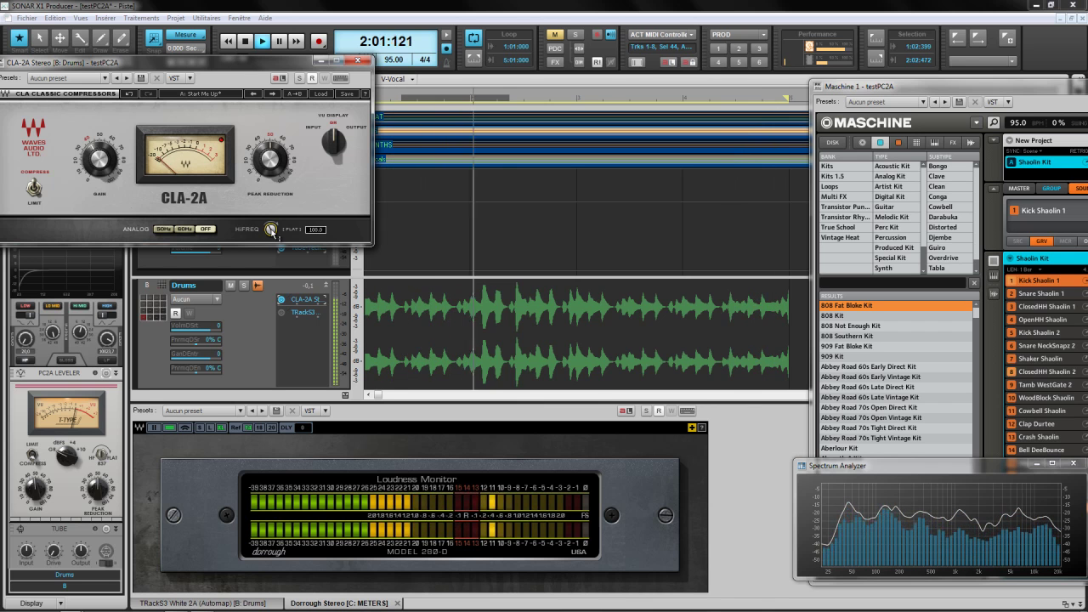
Reset the CLA-2A HiFreq to 0.0 (FLAT) and stop the transport at 1:01:000.
click(272, 230)
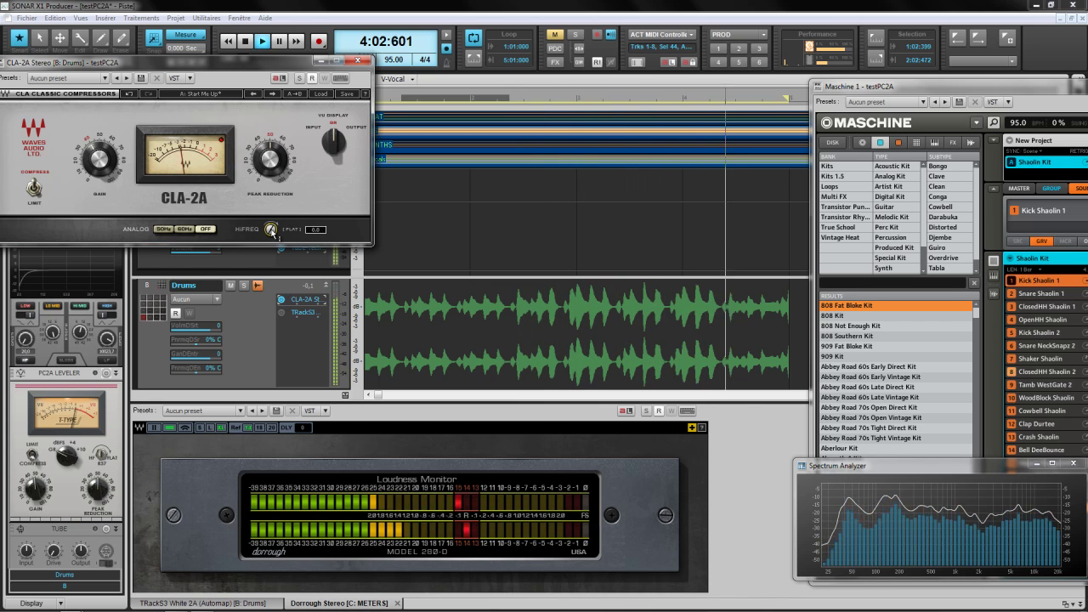
key(space)
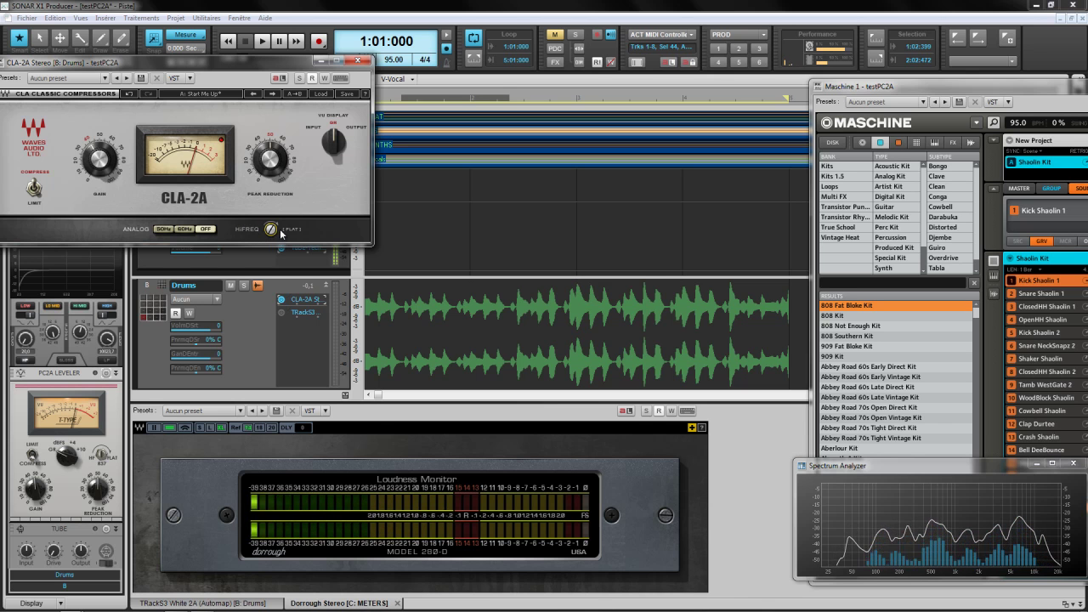
Restart drum playback and turn the PC2A Leveler's HF (R37) emphasis from 100% to 0%.
mouse_move(274, 233)
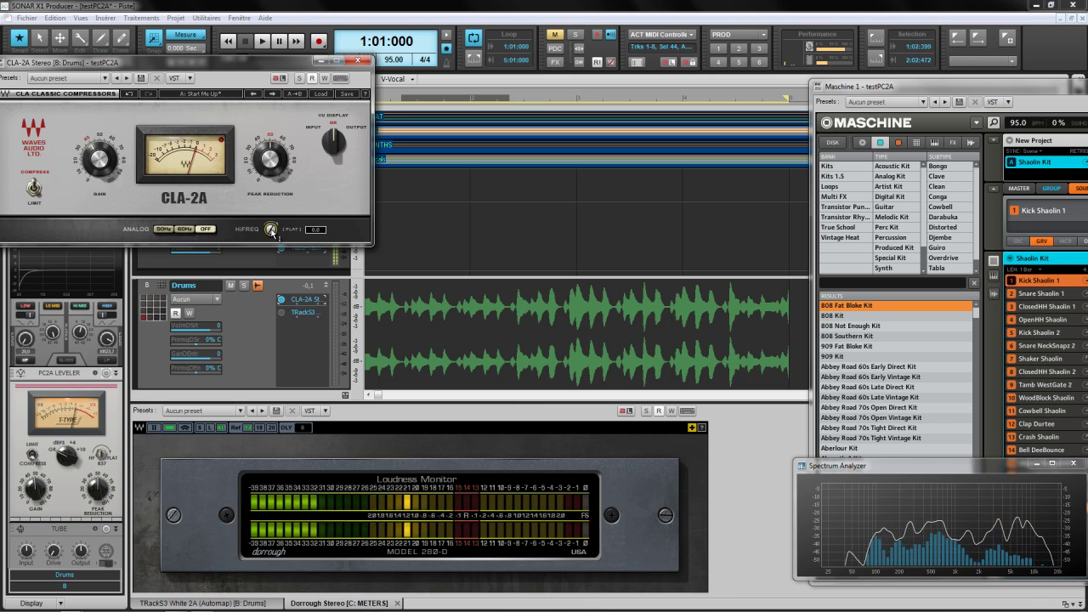
click(283, 299)
key(space)
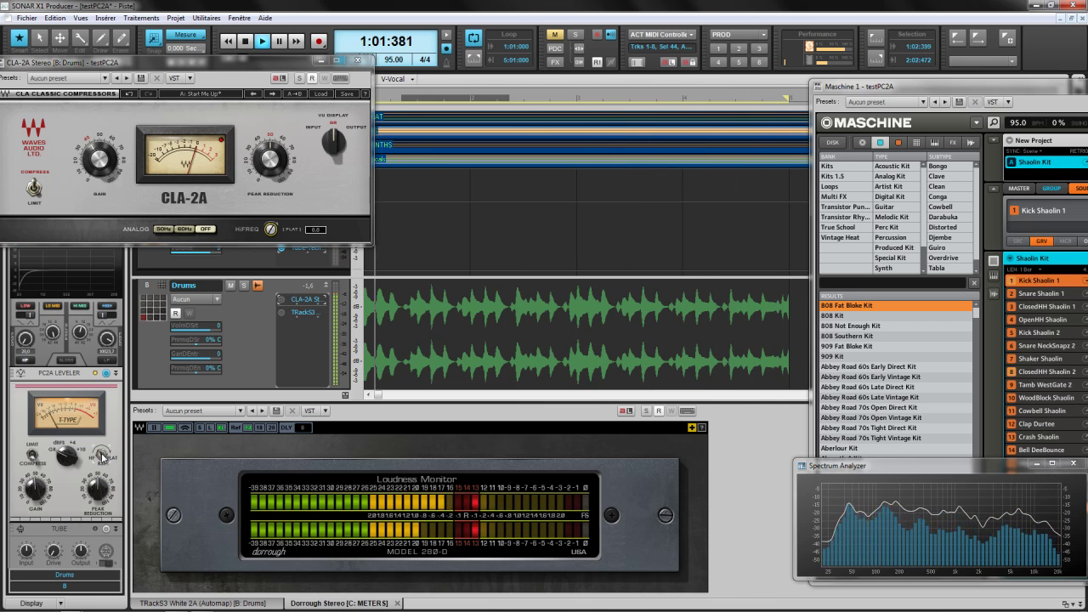
drag(100, 457, 91, 584)
mouse_move(91, 608)
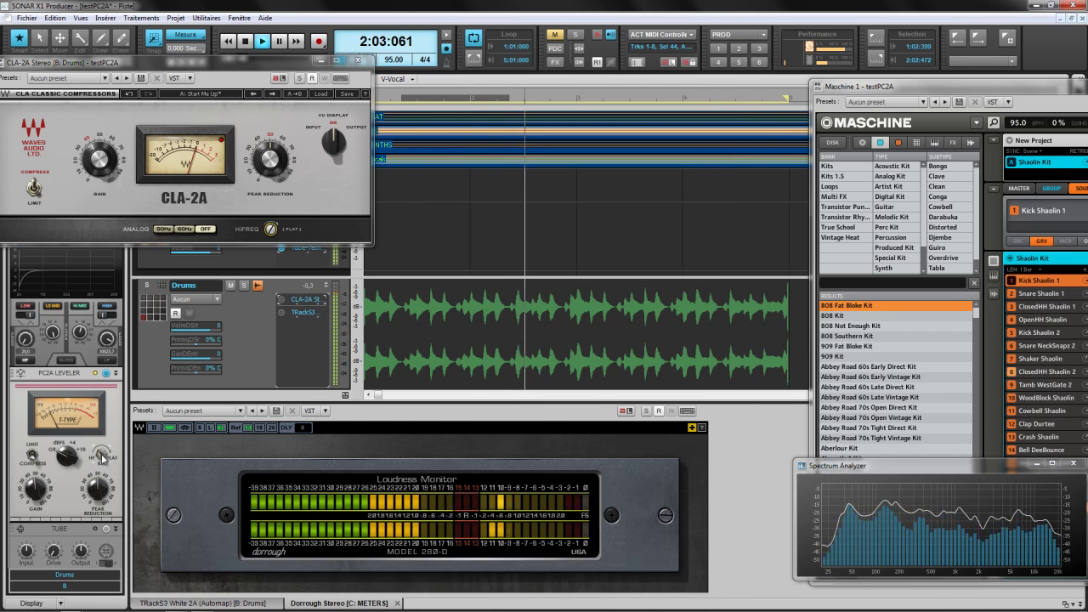
mouse_move(102, 457)
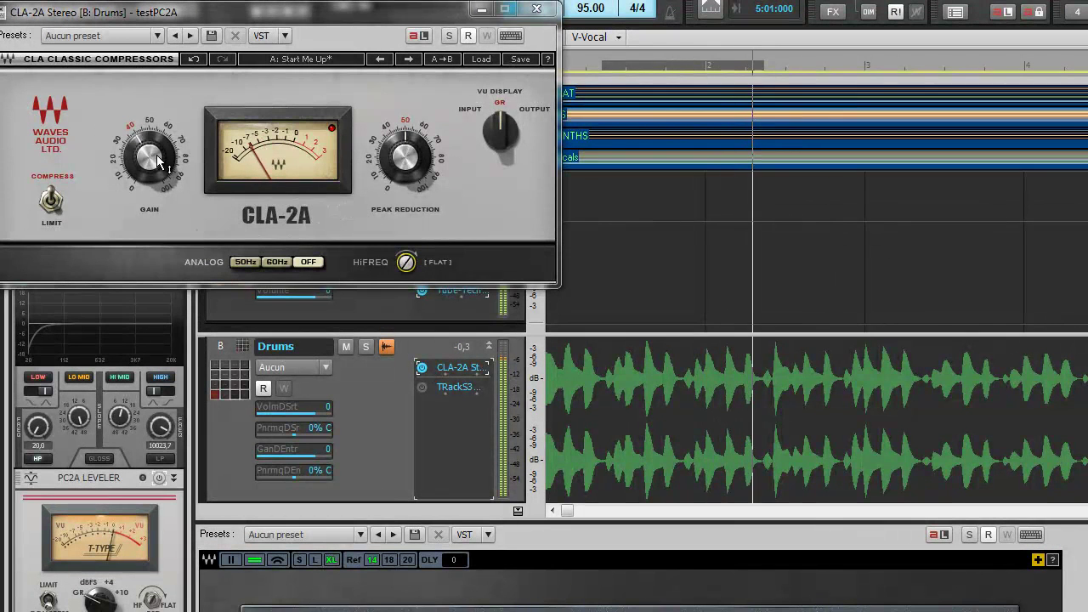
Drop the CLA-2A GAIN to about 37.7, then bypass the CLA-2A St insert in the Drums FX bin.
mouse_move(153, 189)
mouse_move(153, 188)
mouse_down()
mouse_move(151, 203)
mouse_move(143, 194)
mouse_up()
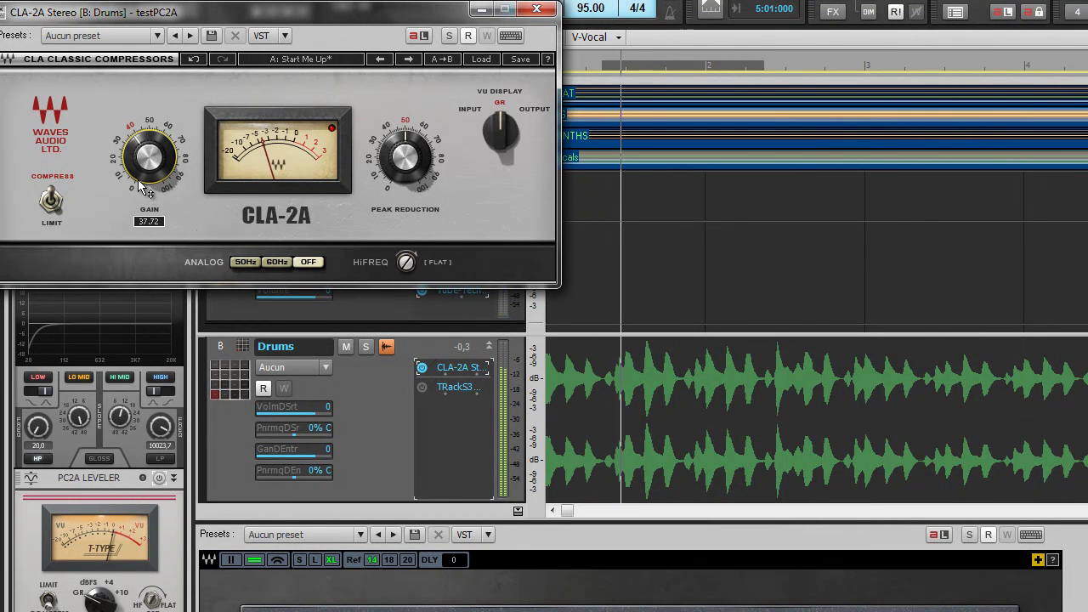
click(422, 366)
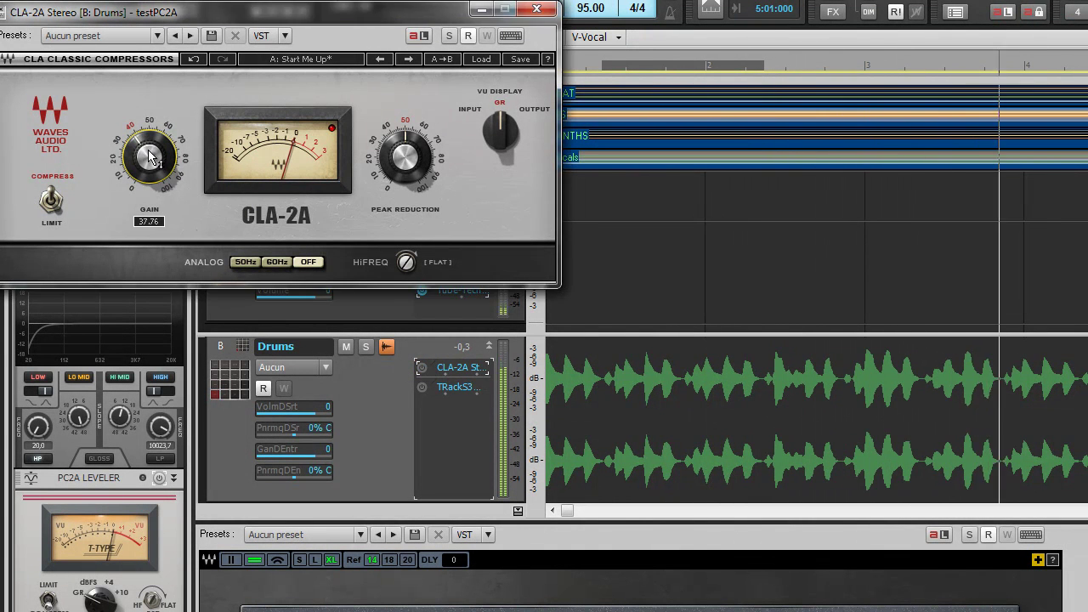
mouse_move(146, 152)
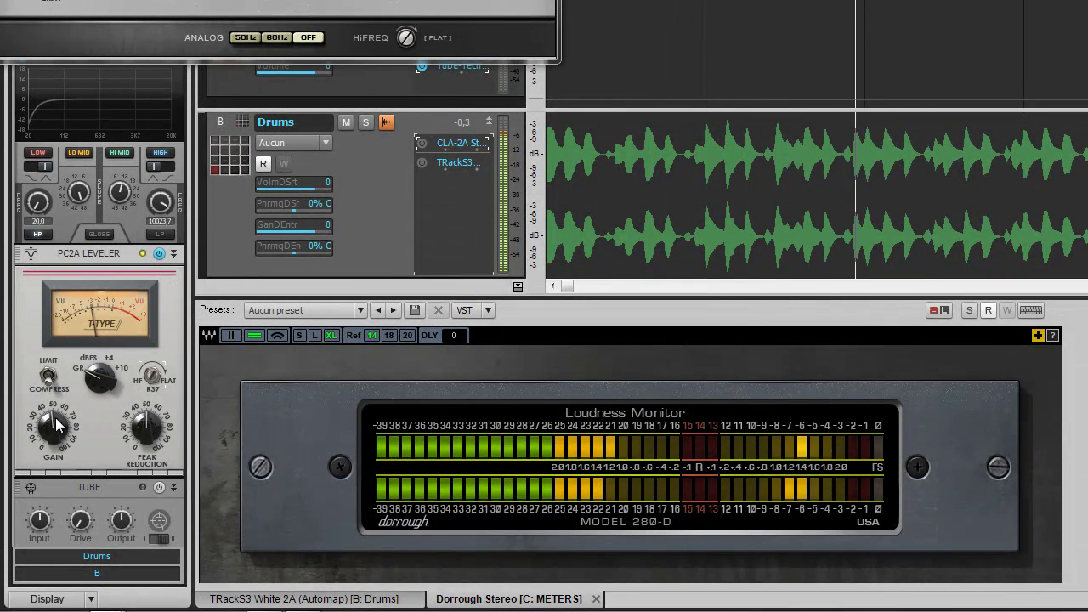
Set the PC2A Gain to 42.5%, switch the PC2A on and back off, and re-enable the CLA-2A St.
mouse_move(53, 427)
drag(52, 420, 49, 423)
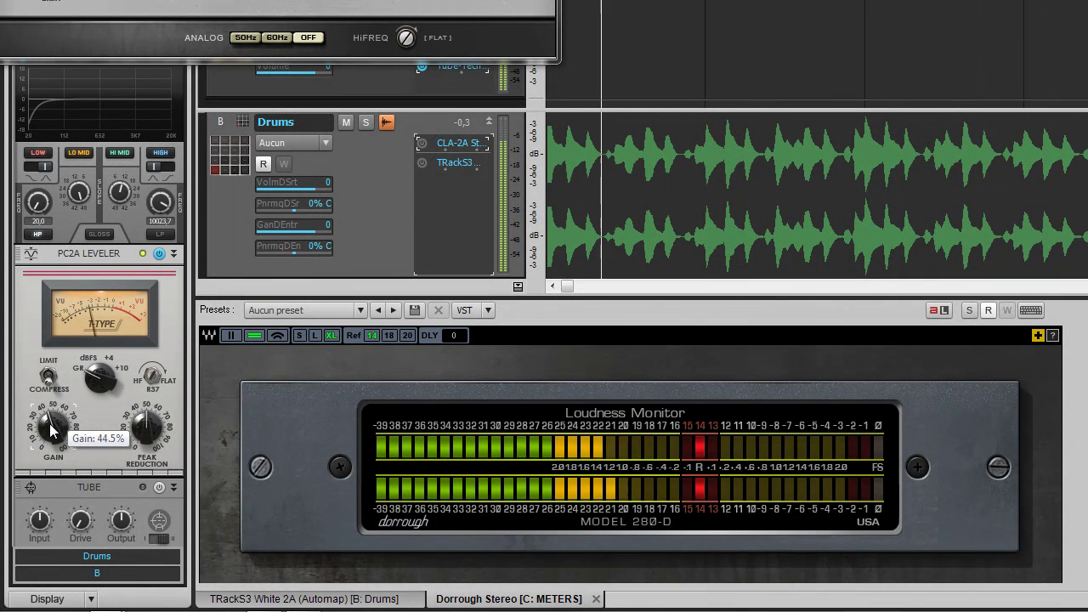
click(158, 256)
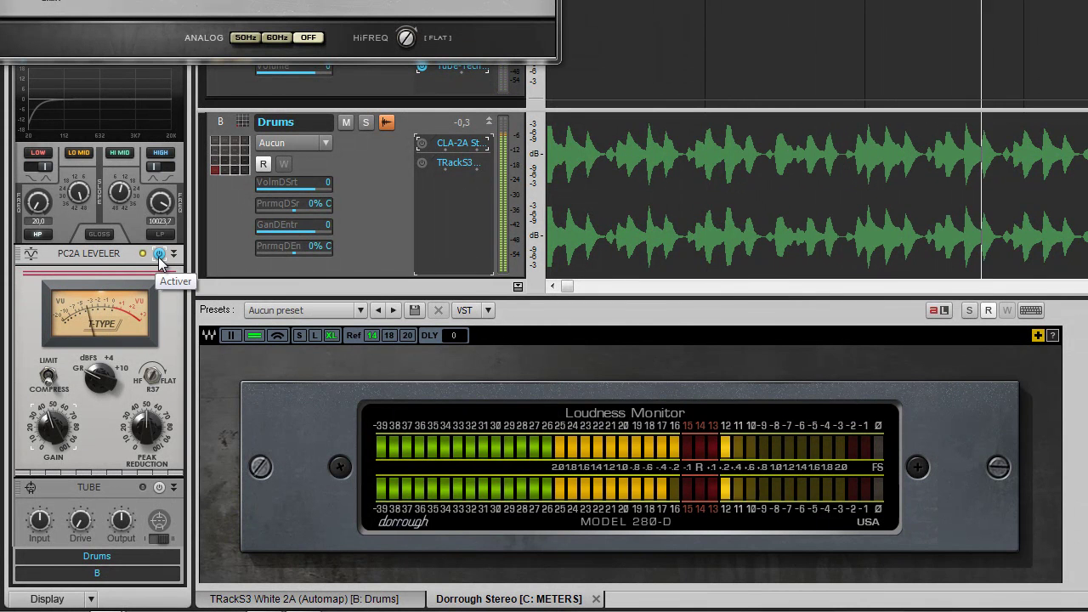
click(159, 254)
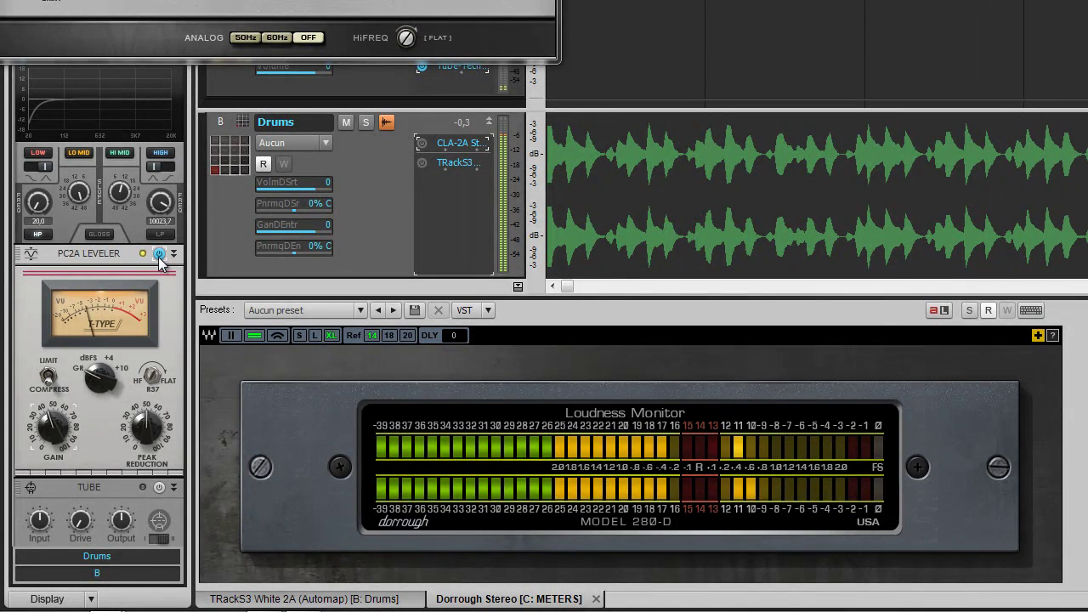
click(421, 144)
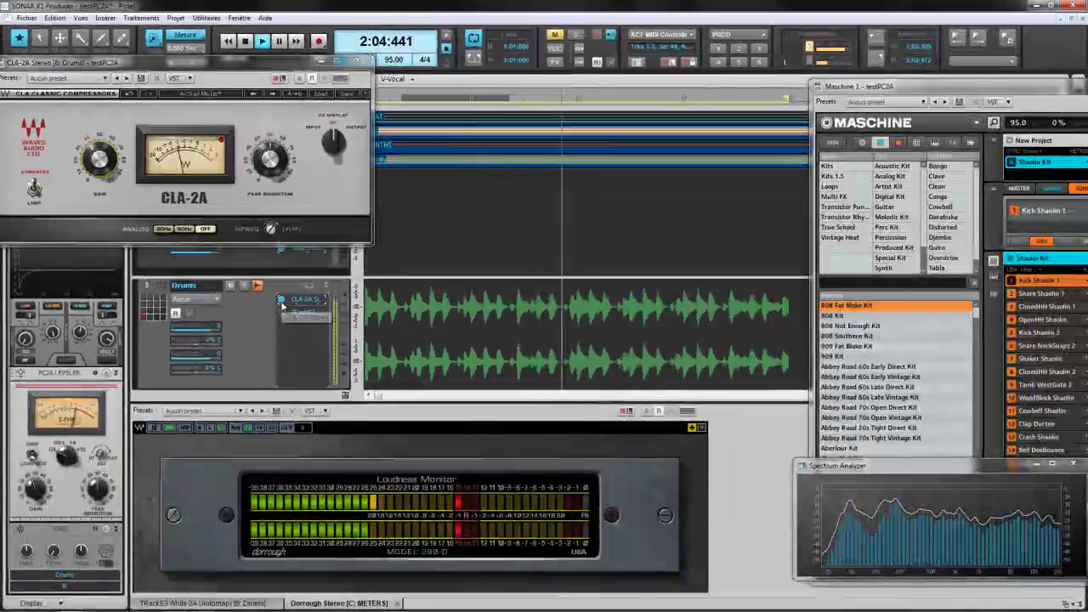
Stop the drum playback, returning the Now time to 1:01:000.
key(space)
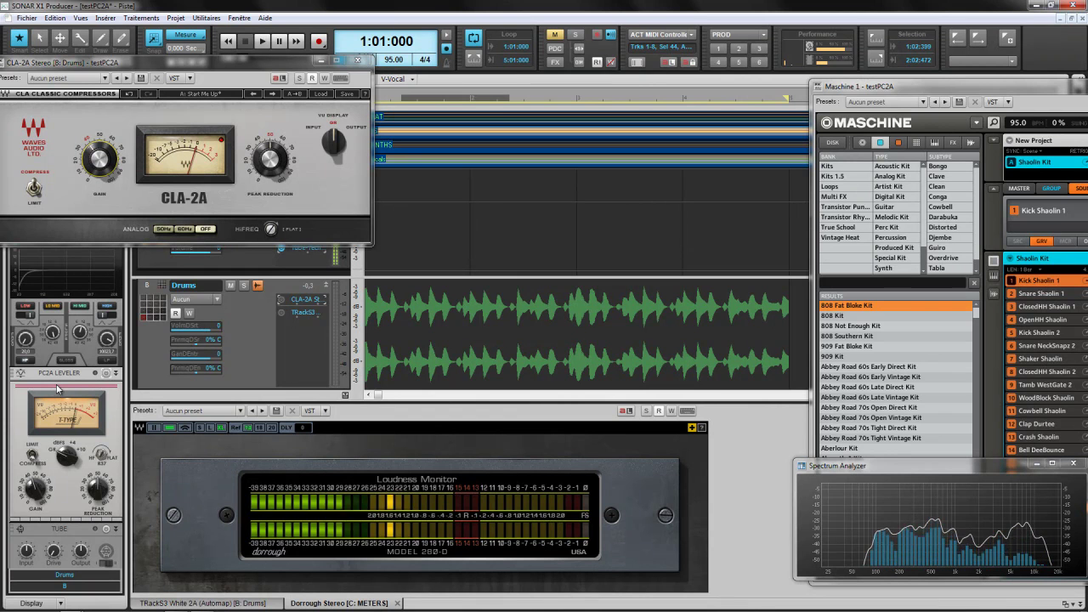
mouse_move(100, 459)
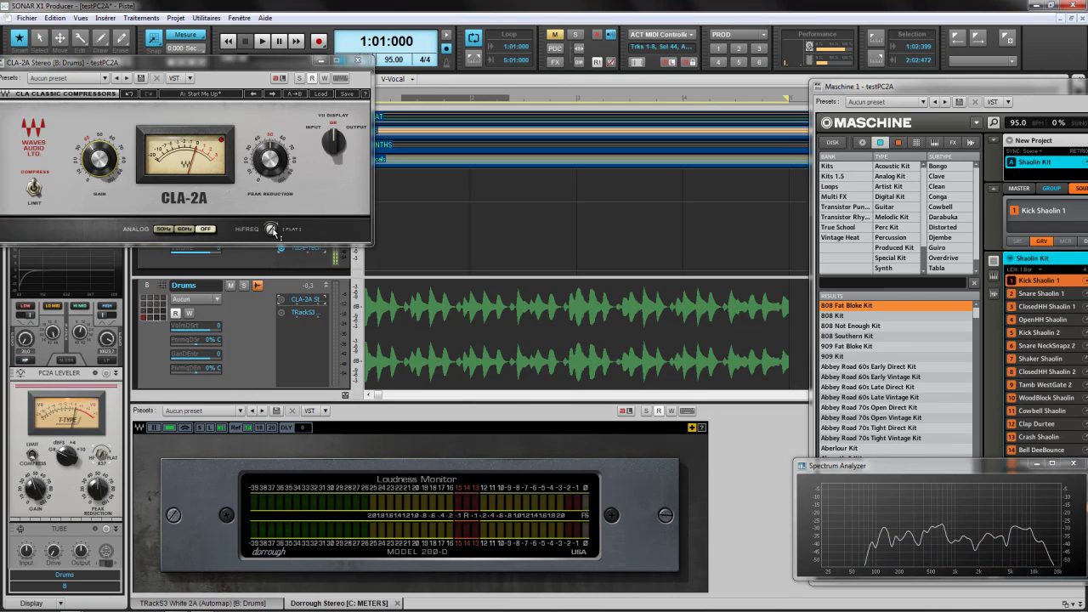
mouse_move(273, 232)
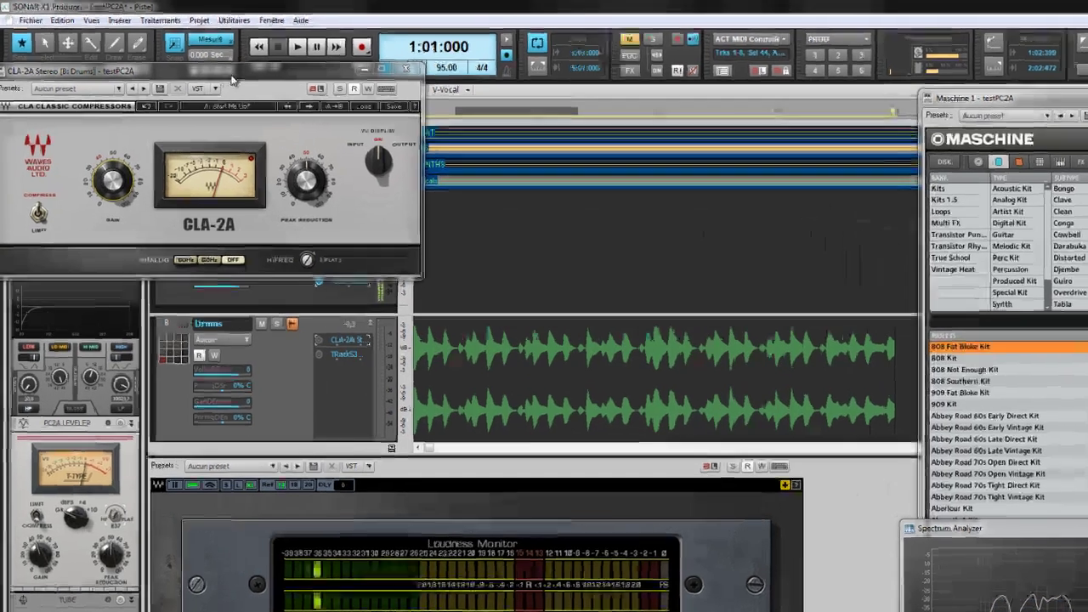
Nudge the CLA-2A plugin window a little to the right and down by its title bar.
drag(200, 66, 217, 104)
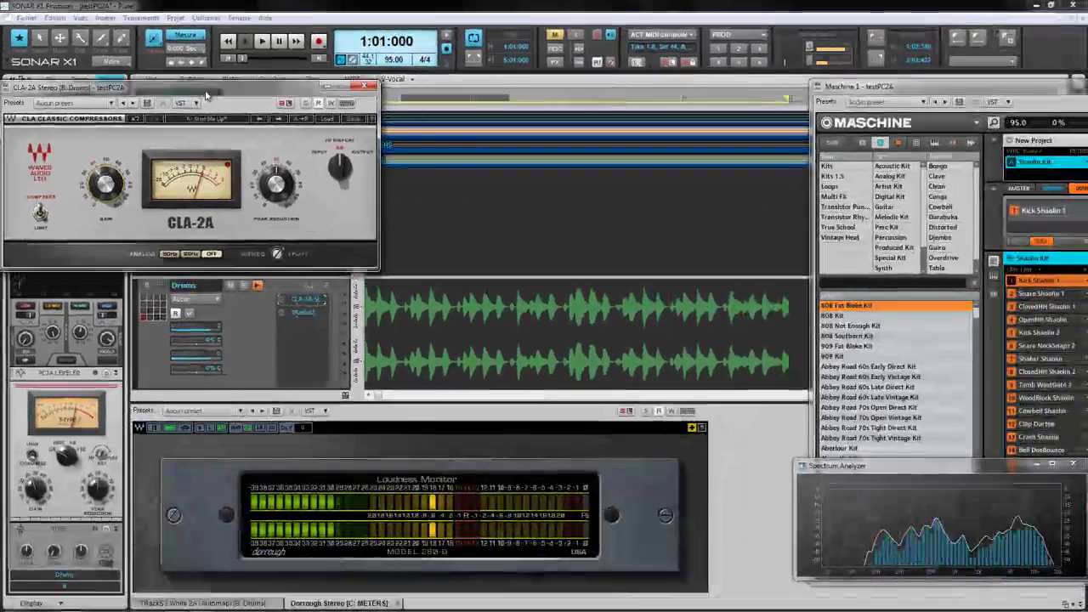
drag(327, 134, 360, 144)
mouse_move(242, 96)
mouse_down()
mouse_move(420, 92)
mouse_move(251, 99)
mouse_up()
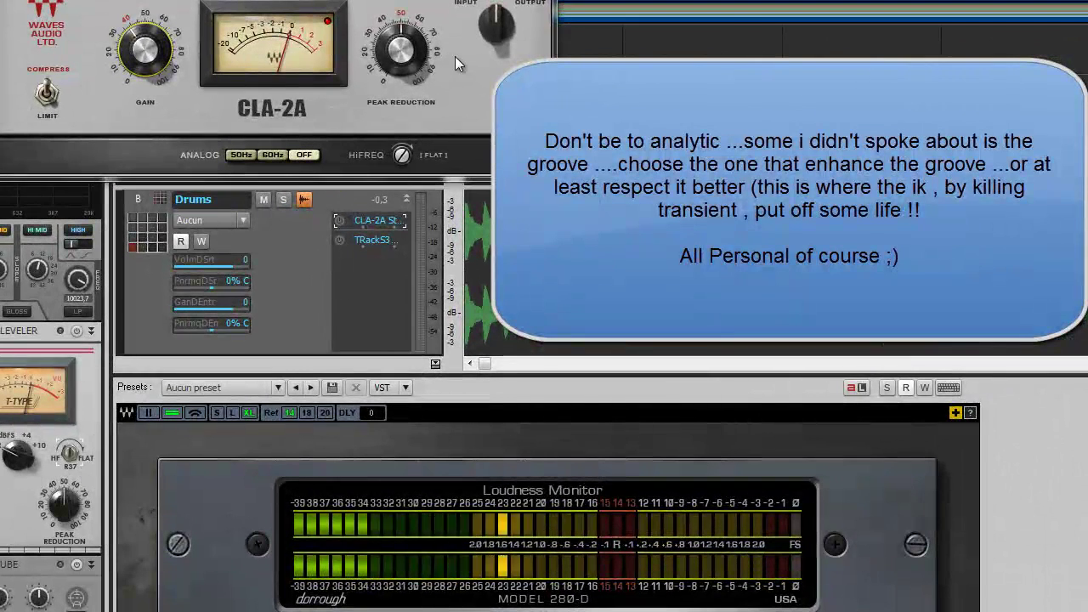
Toggle the CLA-2A bypass twice during playback, trimming its gain to 41.68 and then 41.48.
mouse_move(382, 80)
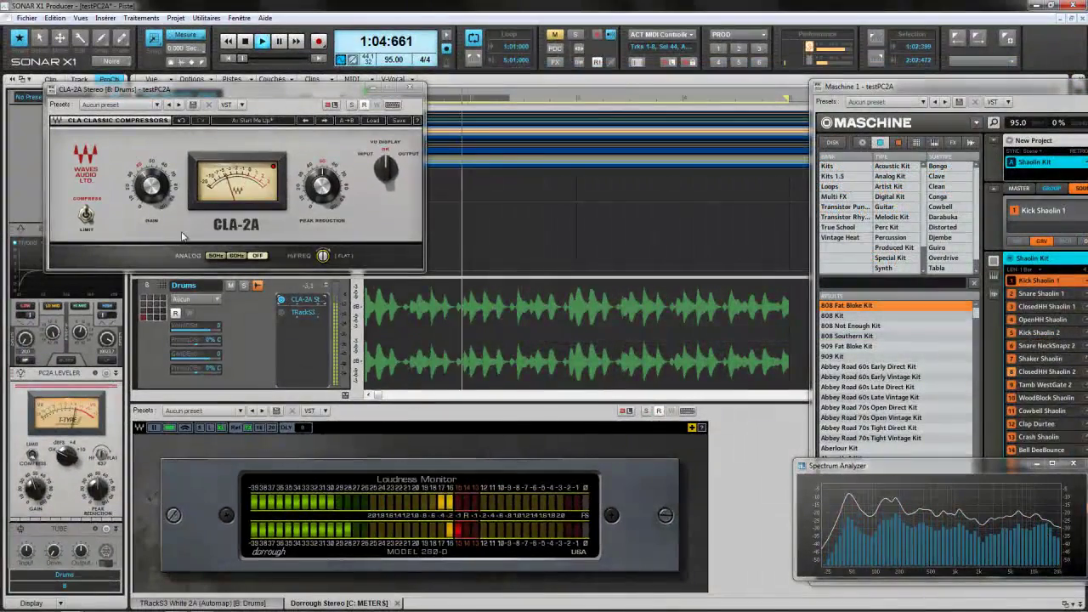
mouse_move(149, 183)
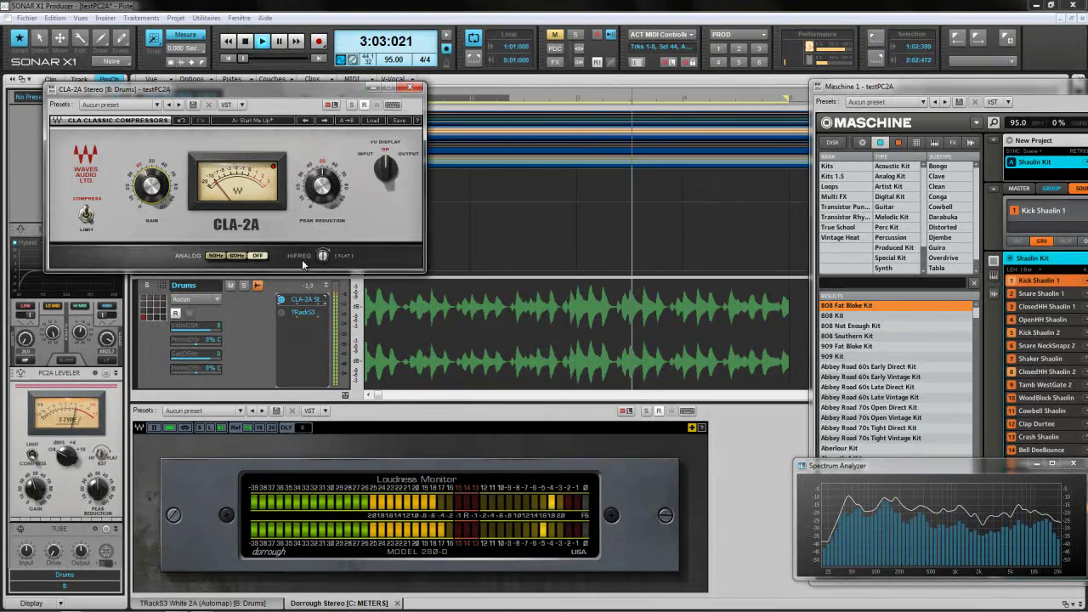
click(283, 301)
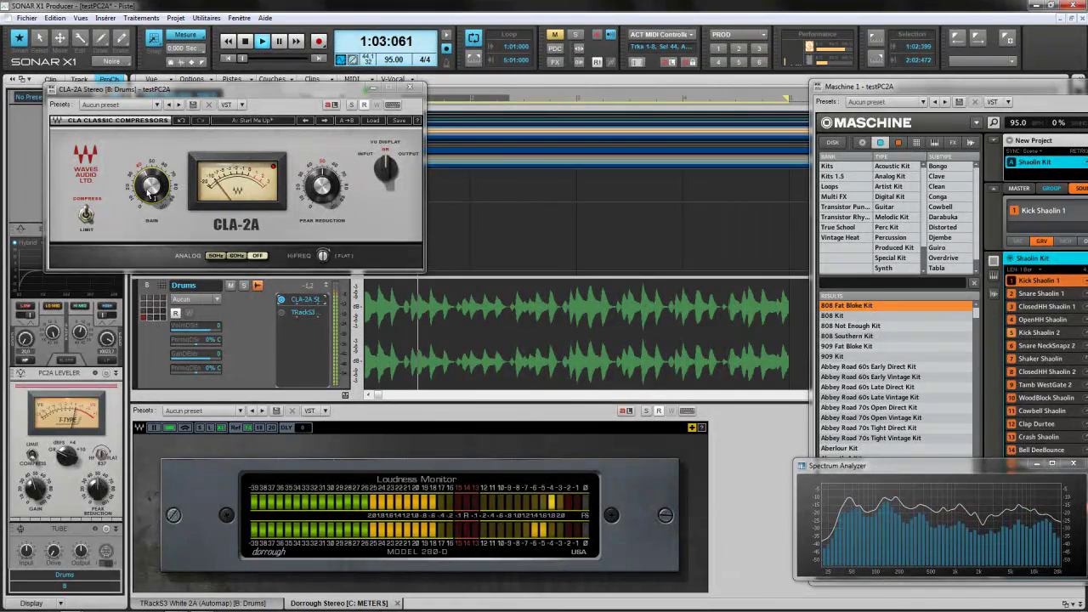
click(149, 194)
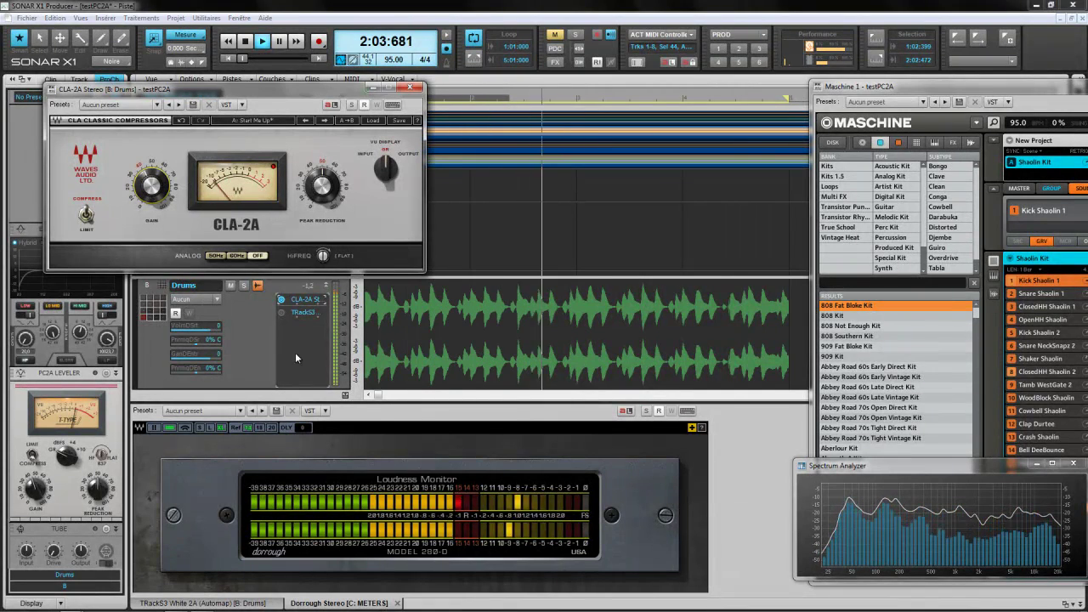
click(282, 304)
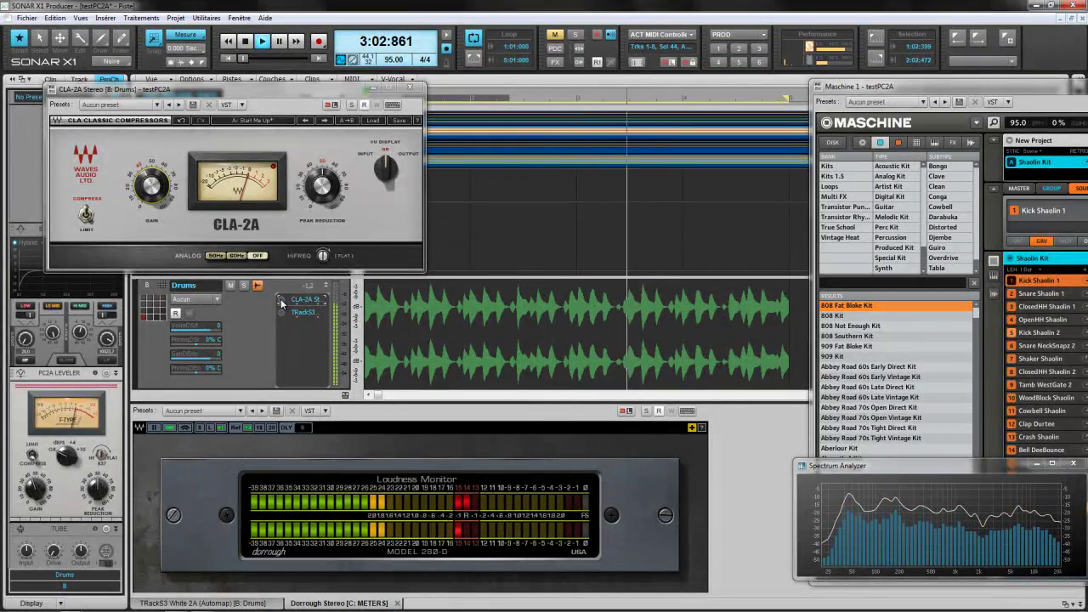
click(149, 187)
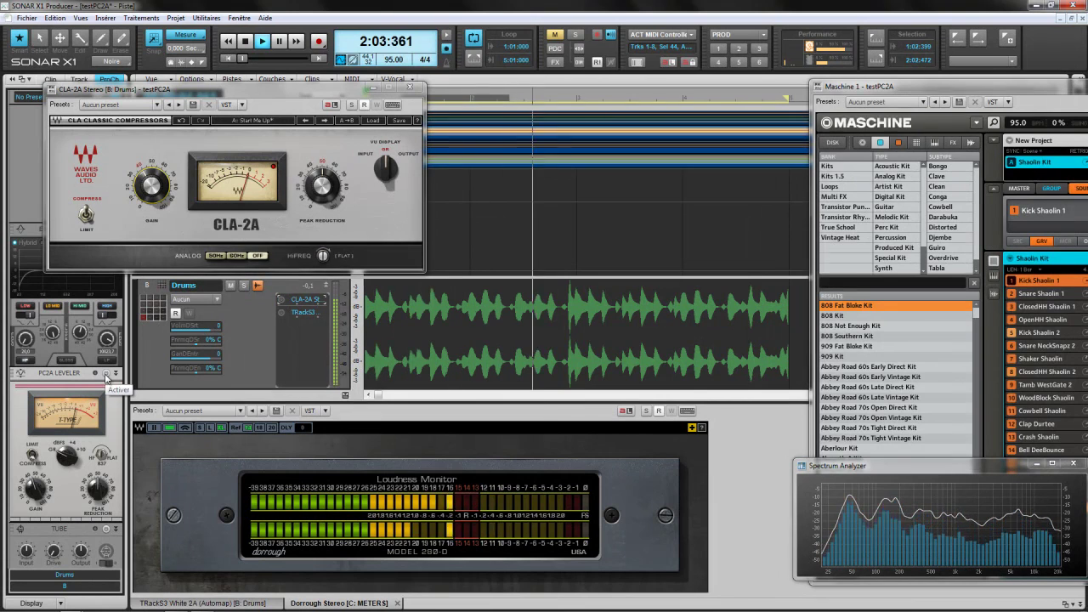
Switch the PC2A Leveler on and off repeatedly, leaving it off, then re-enable the CLA-2A.
click(105, 373)
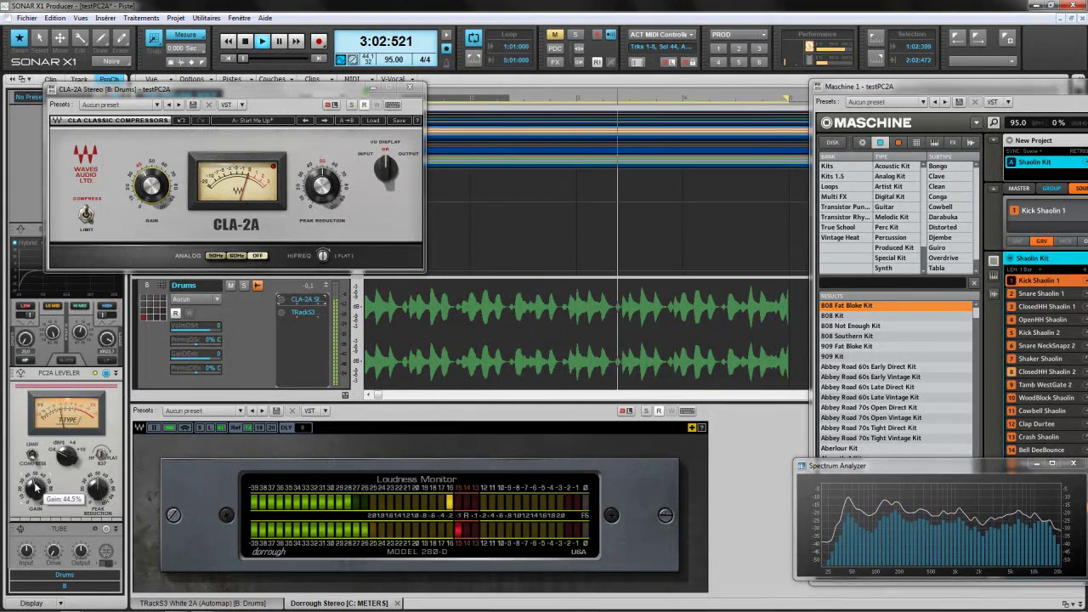
mouse_move(34, 487)
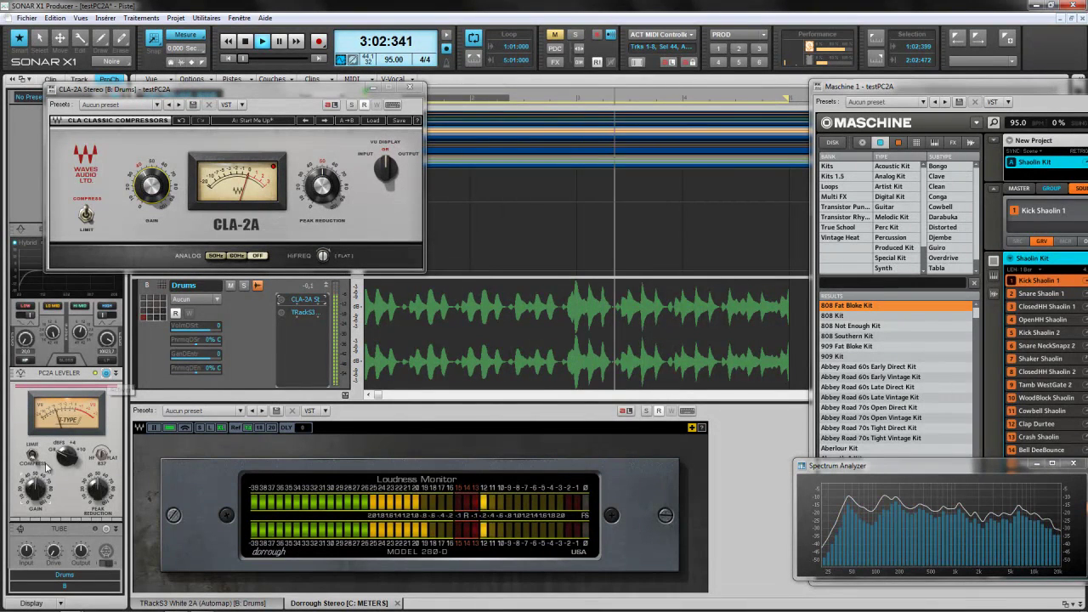
click(106, 373)
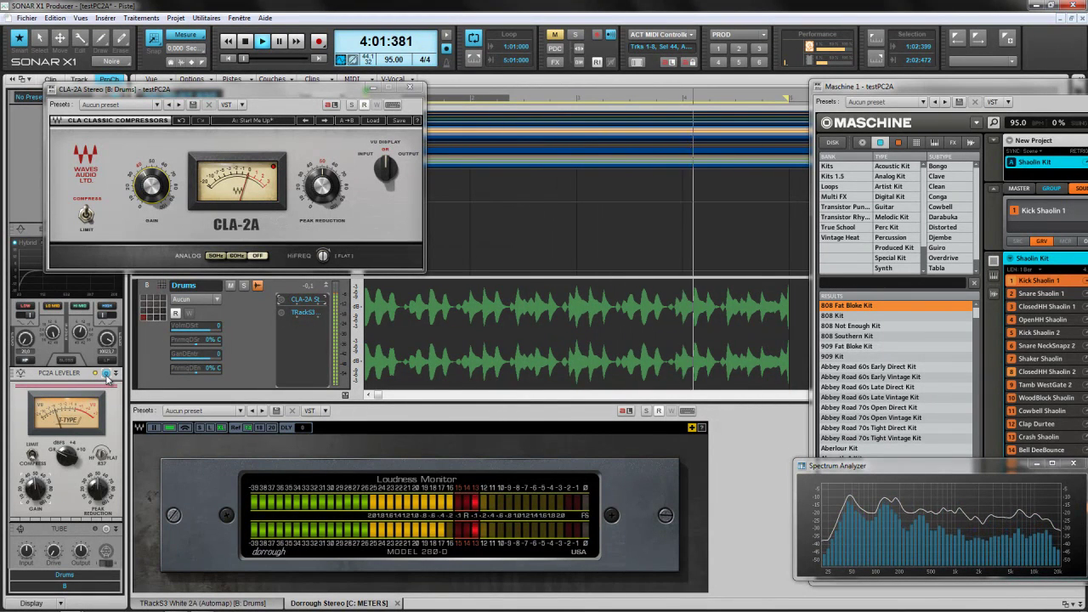
click(106, 373)
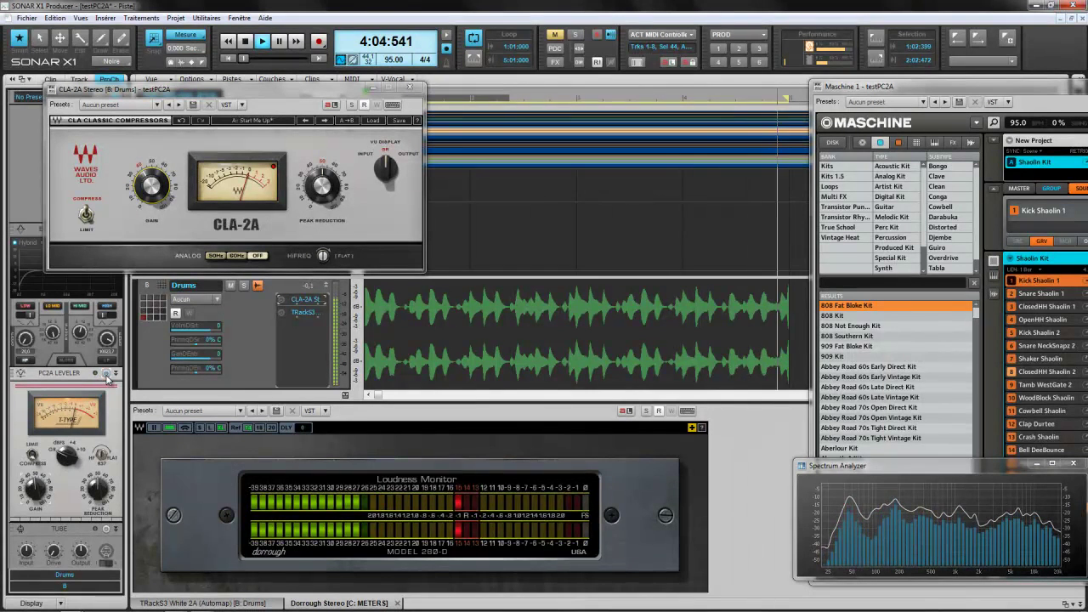
click(106, 374)
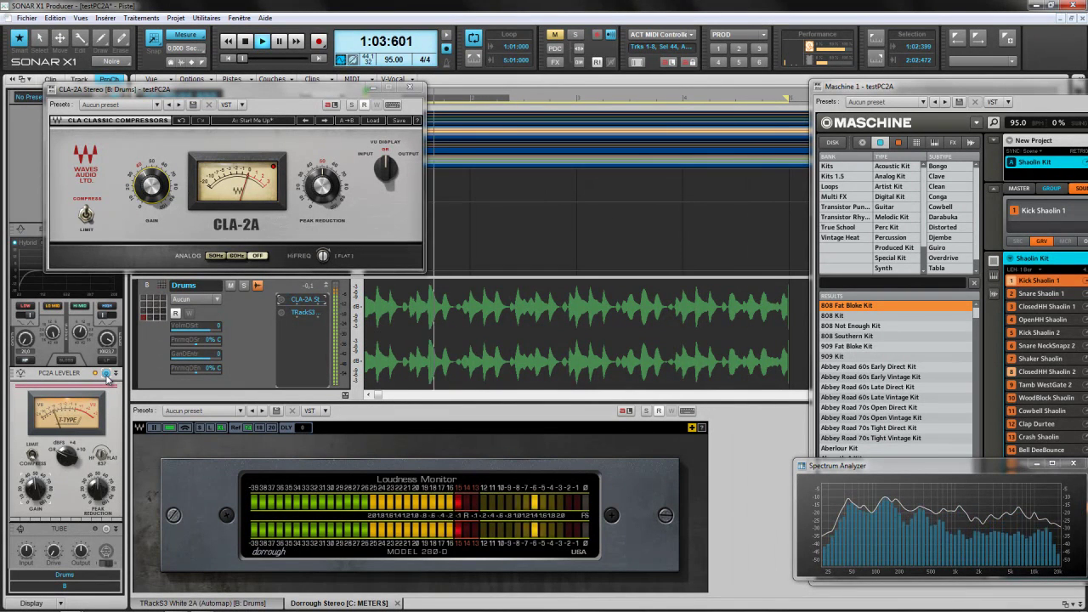
click(106, 374)
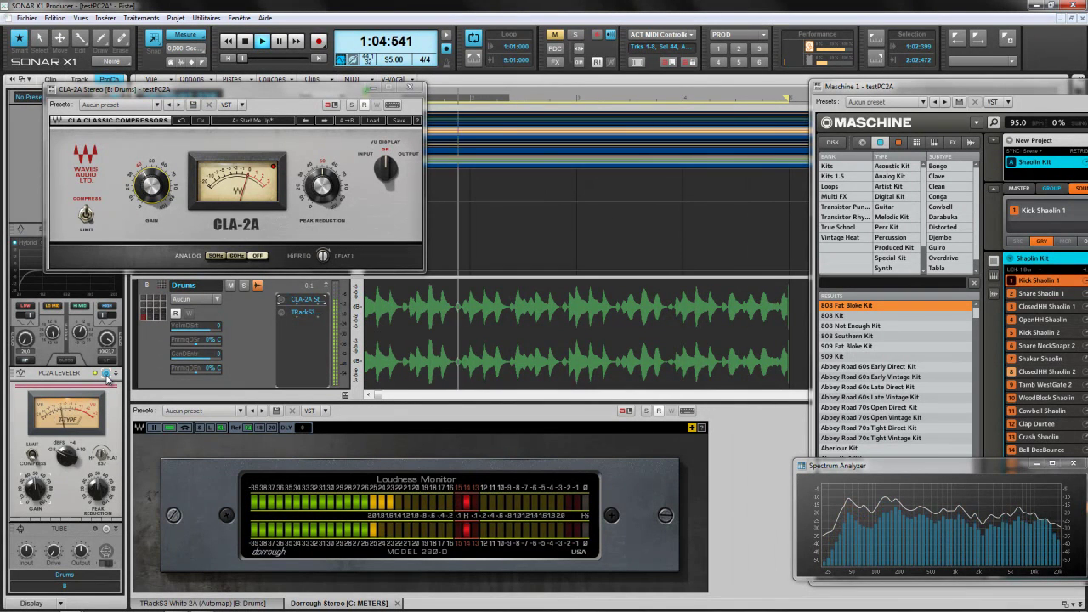
click(281, 300)
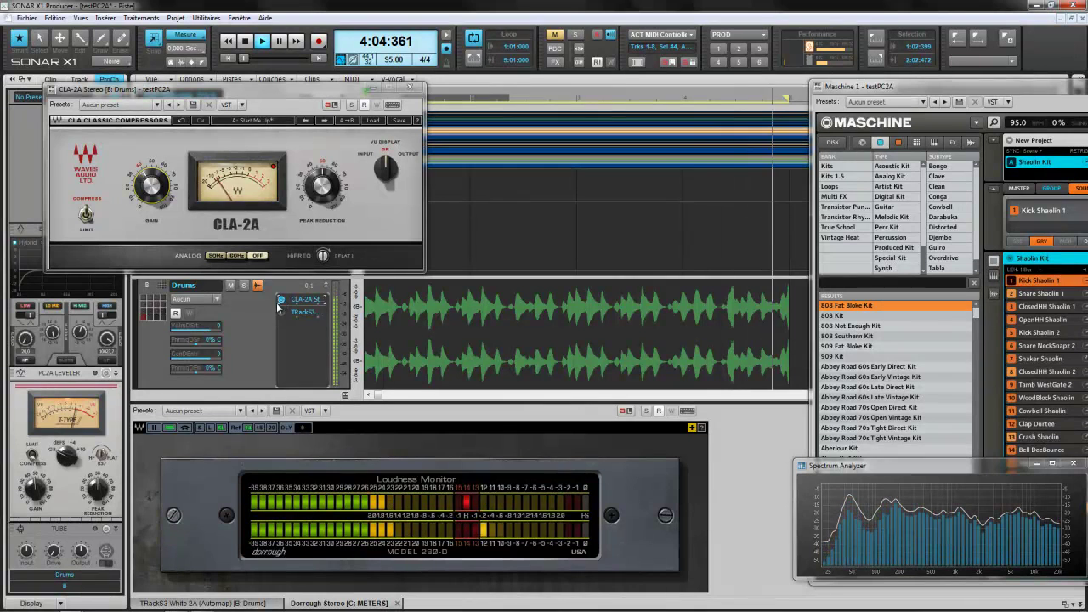
Stop playback at the start and move the CLA-2A window right, then slightly up and left.
key(space)
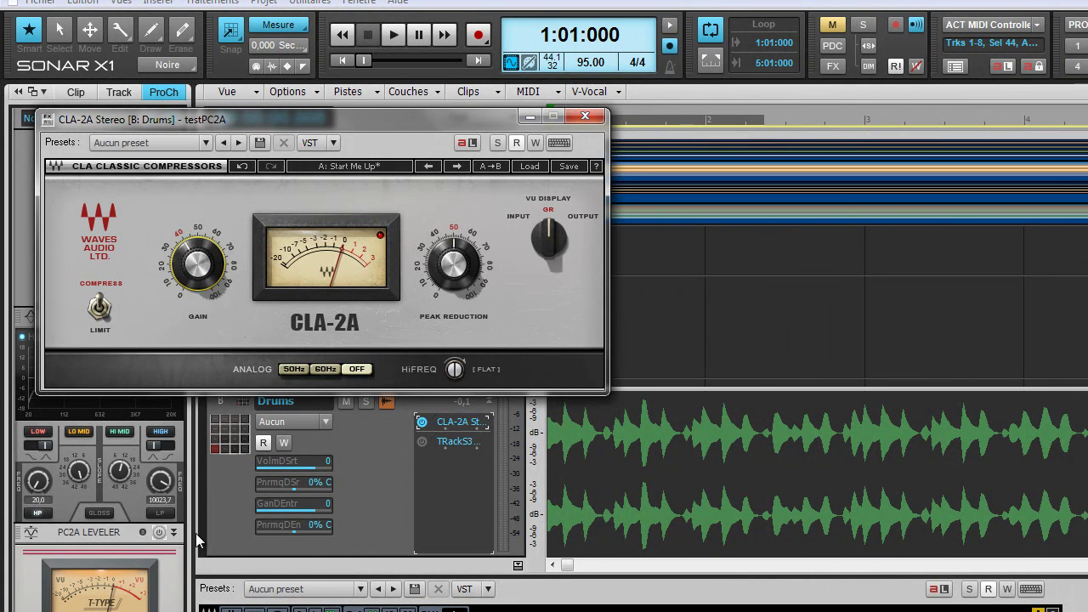
drag(217, 121, 355, 112)
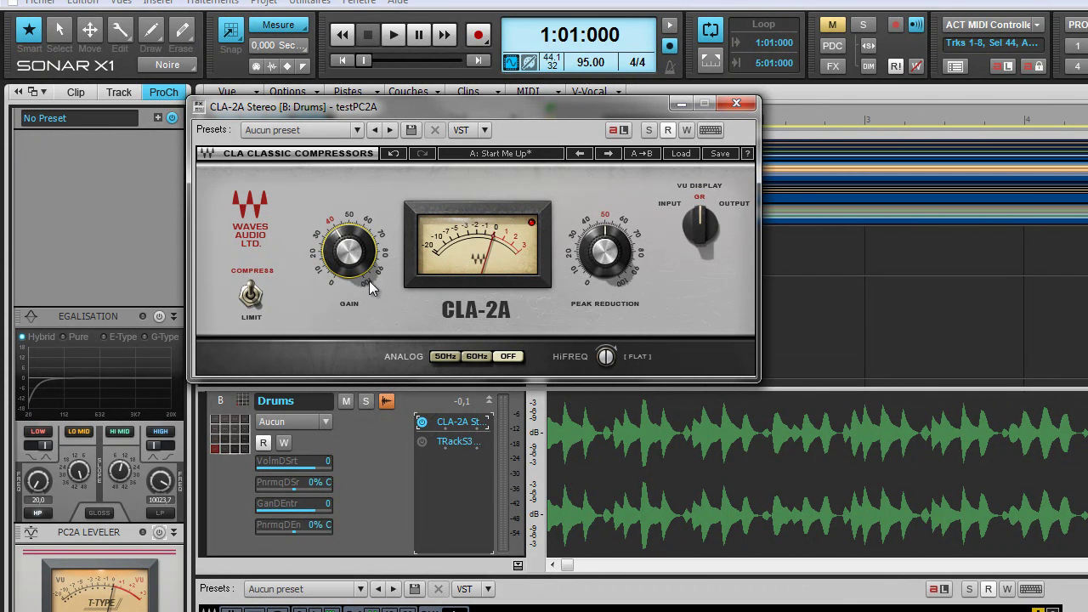
drag(477, 111, 431, 96)
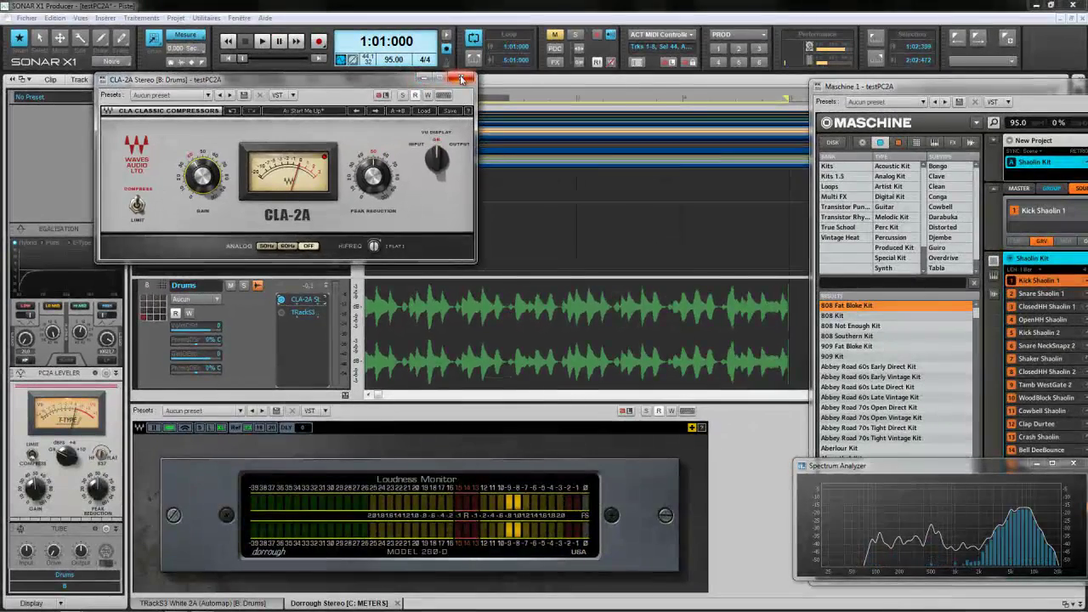
Close the CLA-2A plugin window to reveal the full track list with meters.
click(461, 79)
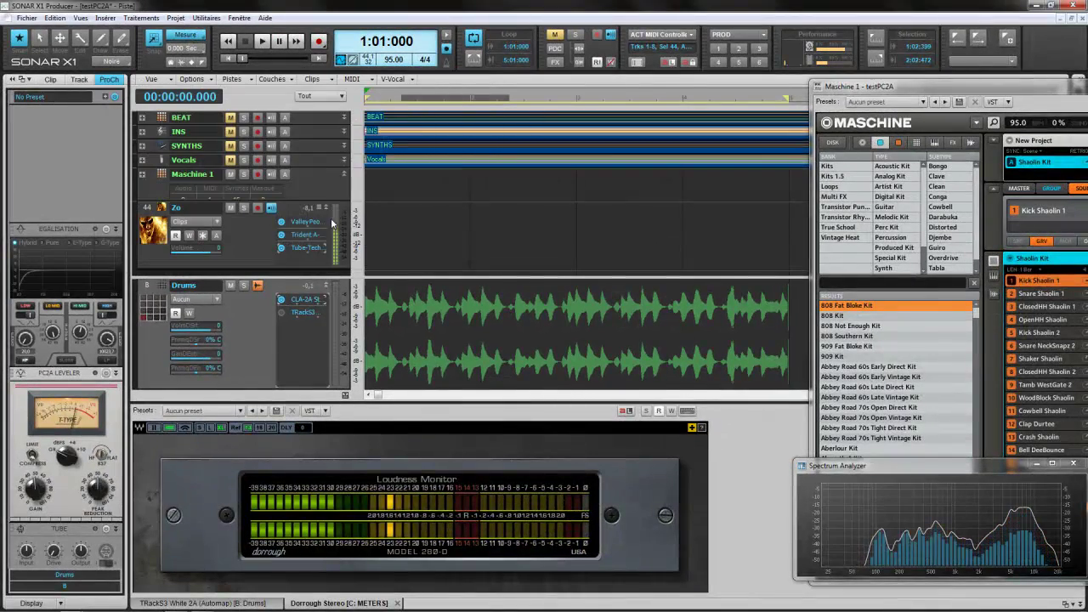